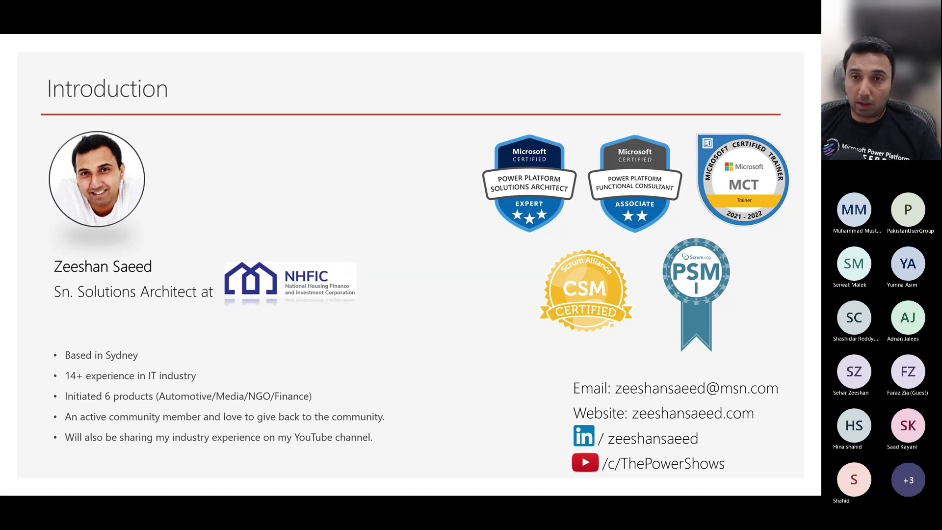
Advance the slideshow from the Introduction slide to the Agenda slide.
key(Right)
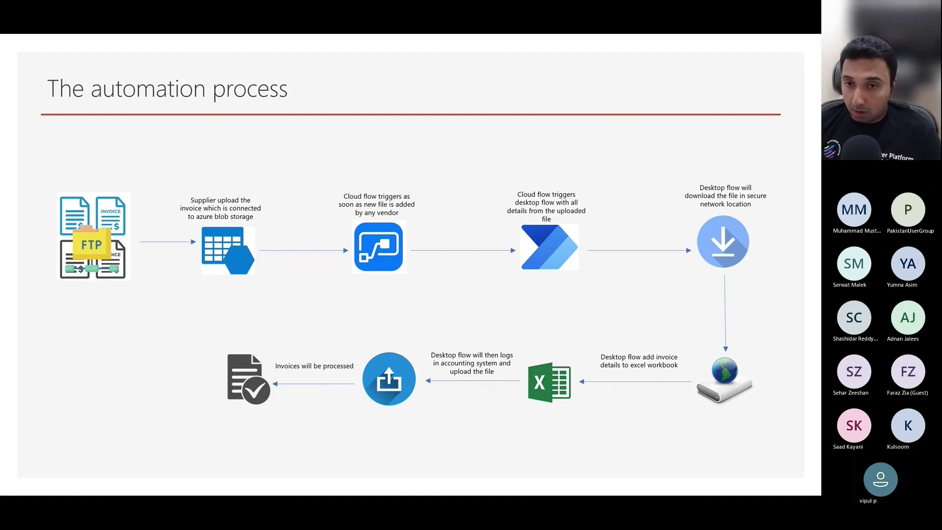
Step through the FTP, cloud trigger, RPA trigger and download slides to 'Add details to excel workbook'.
key(Right)
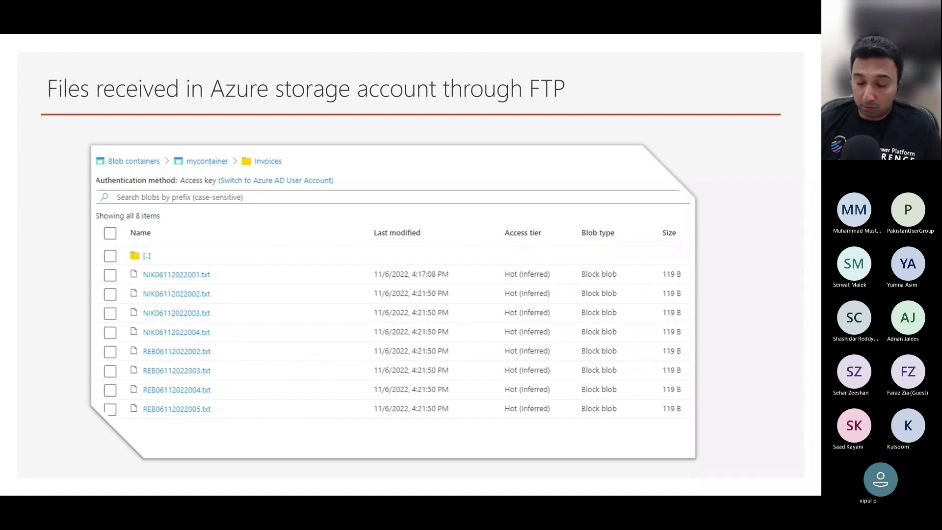
key(Right)
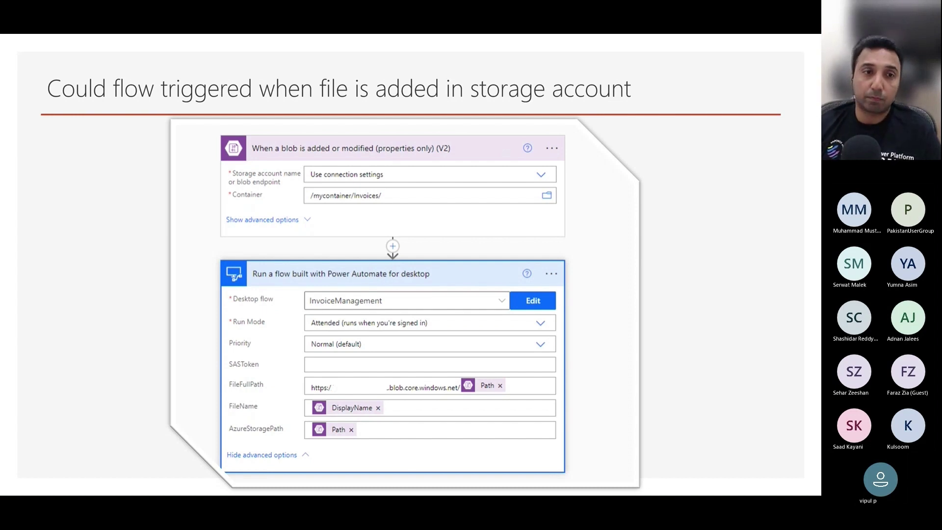
key(Right)
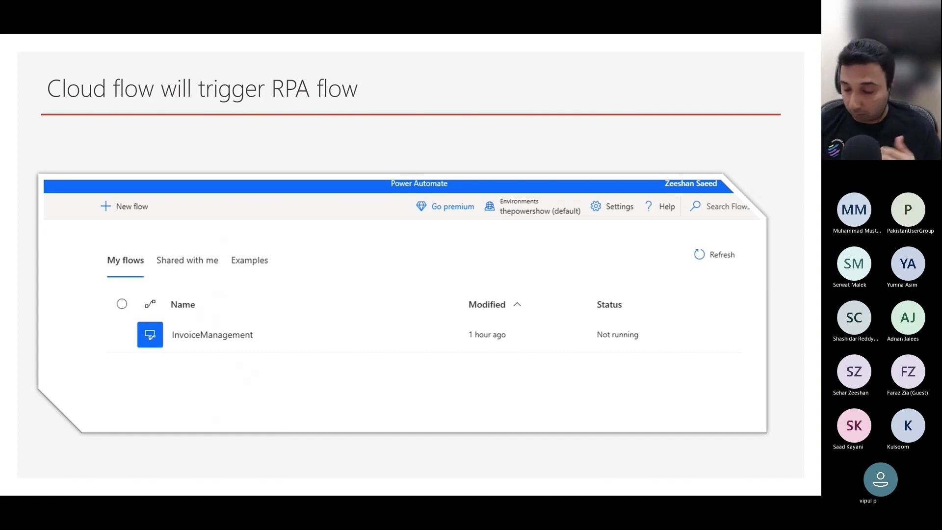
key(Right)
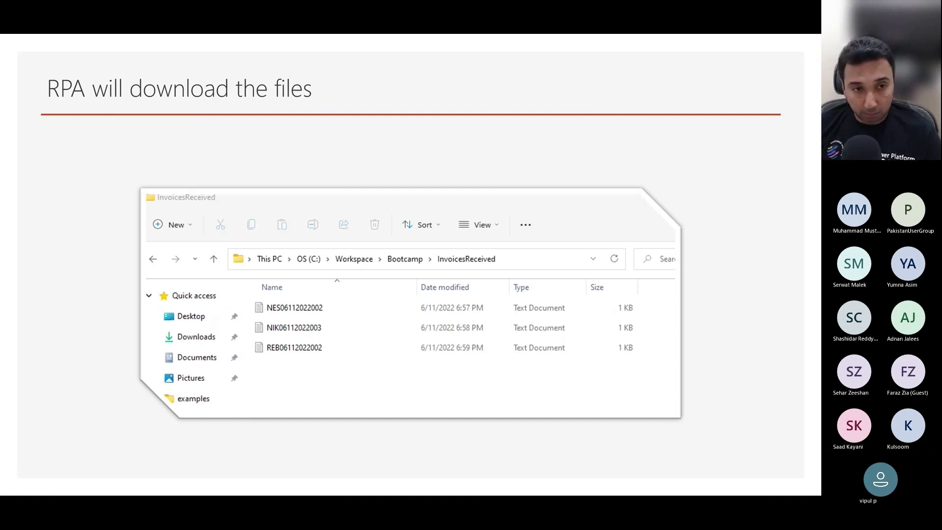
key(Right)
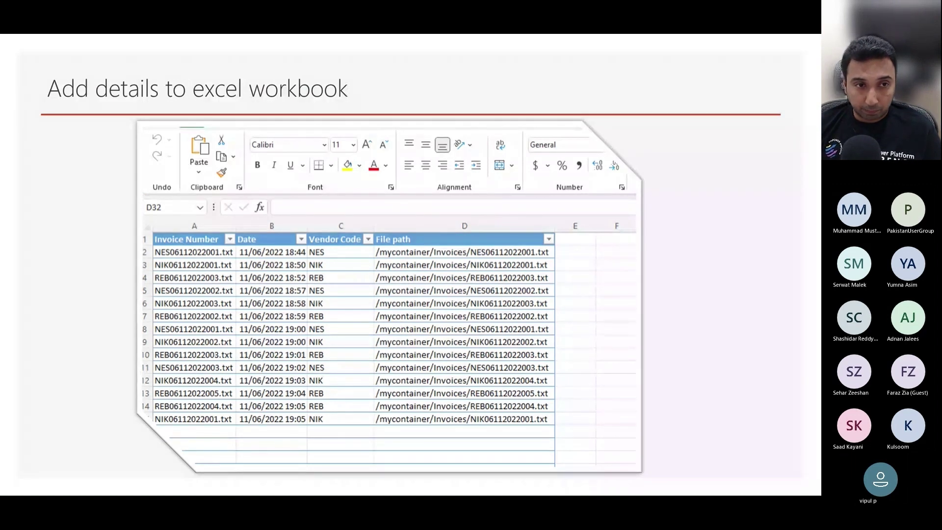
Advance past the accounting upload slide to 'Under the bonnet / Demo', then switch to the desktop flows list.
key(Right)
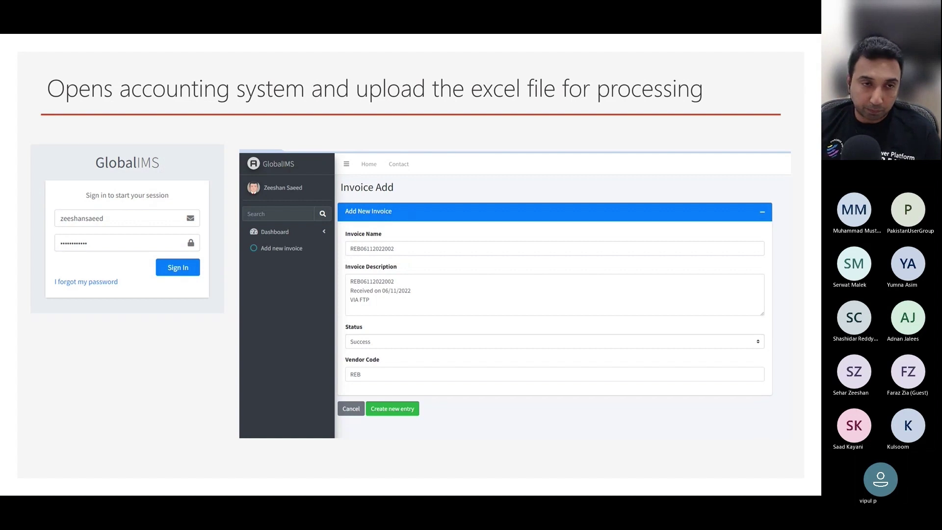
key(Right)
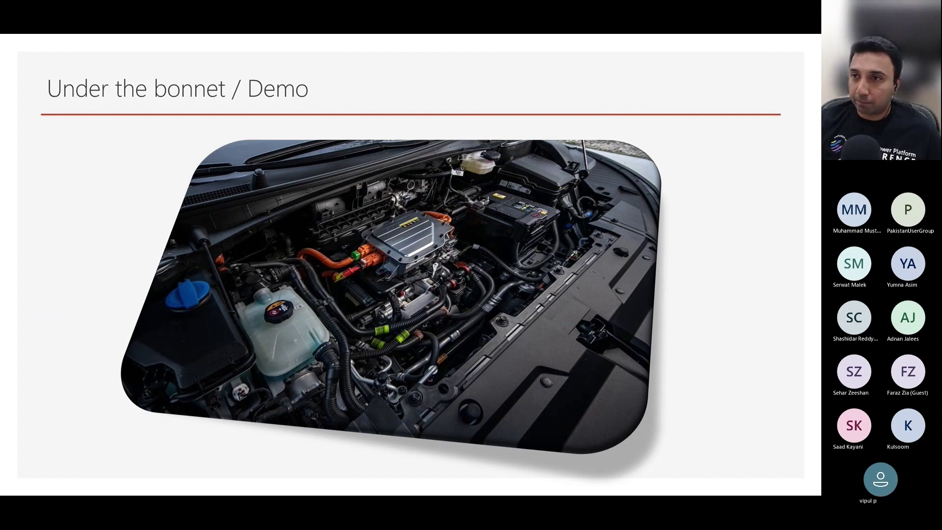
key(alt+Tab)
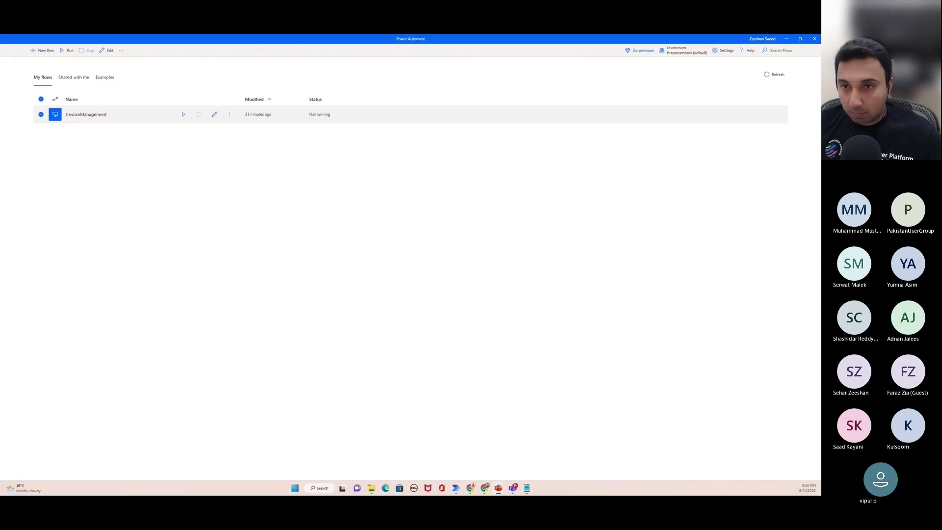
Open the NewInvoiceReceived cloud flow from the solution's Objects list in Chrome.
click(485, 489)
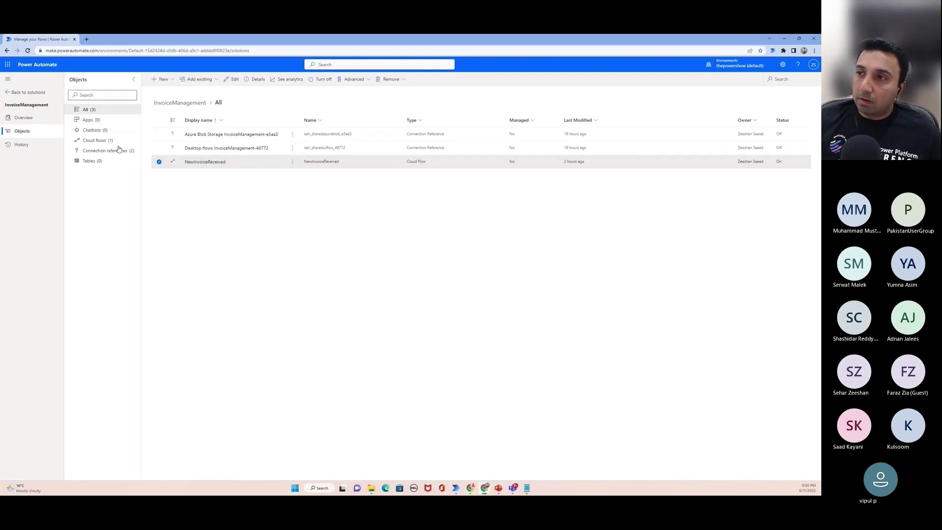
click(223, 163)
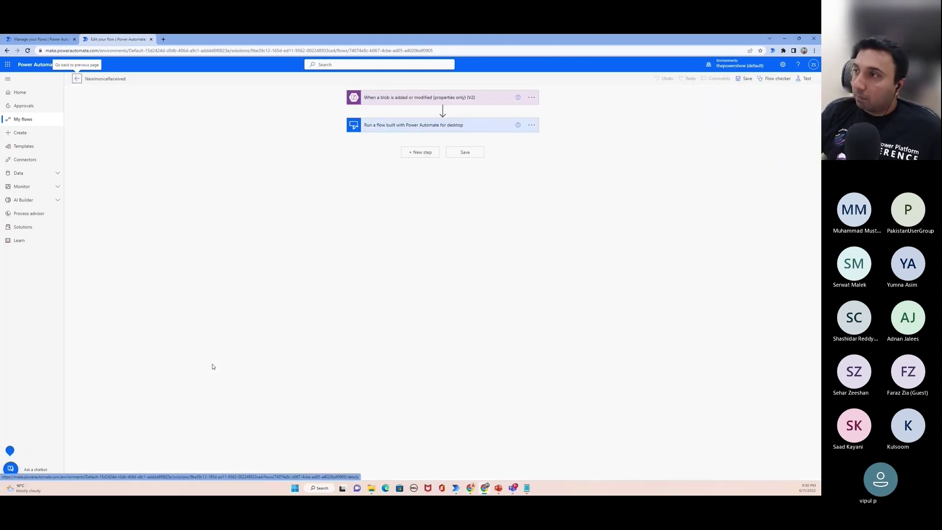
Review the blob trigger's advanced options, then expand the InvoiceManagement desktop-flow step's attended-mode parameters.
click(418, 95)
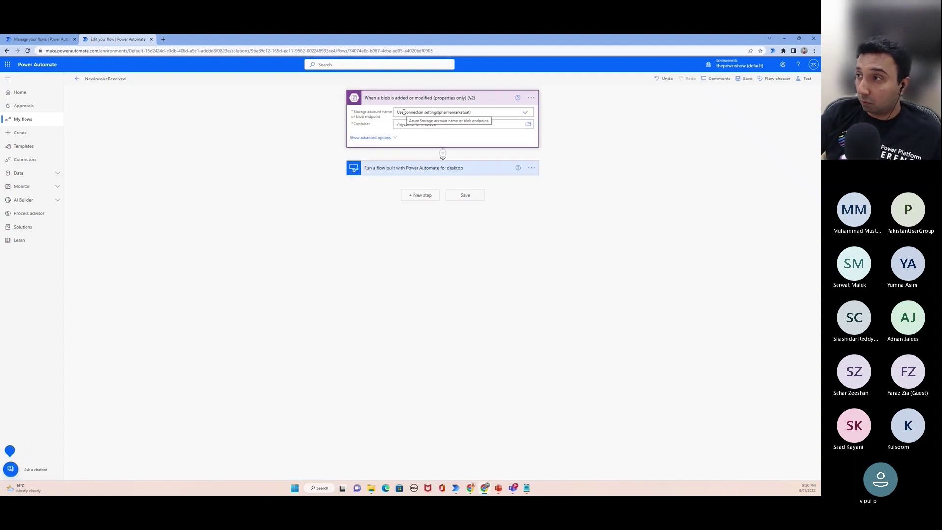
click(391, 140)
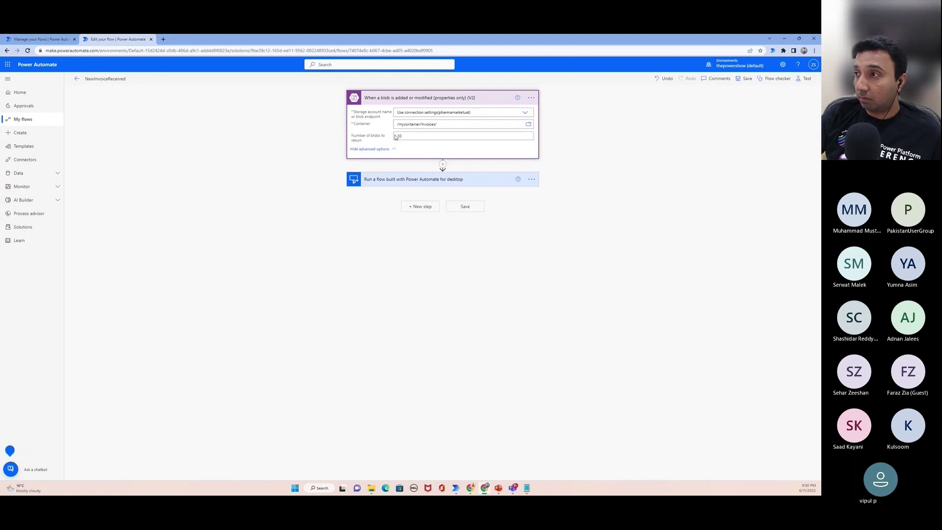
click(414, 100)
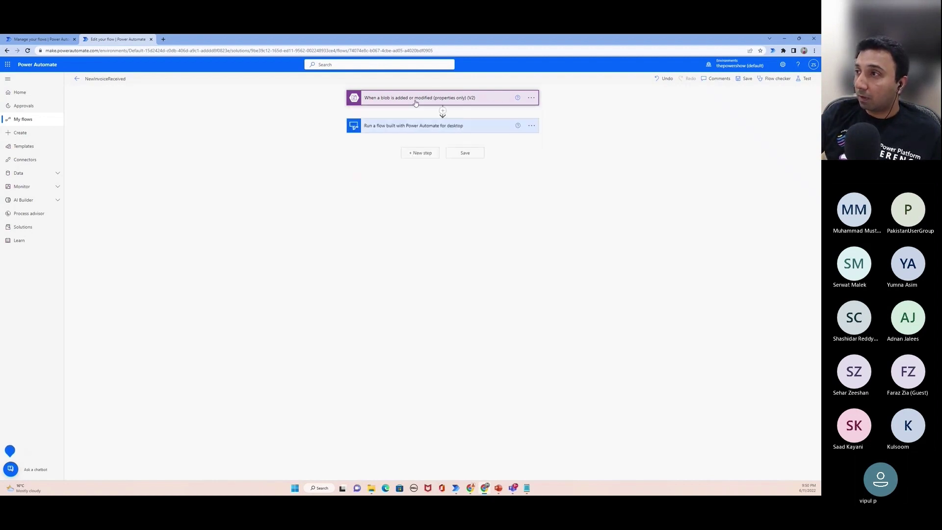
click(406, 127)
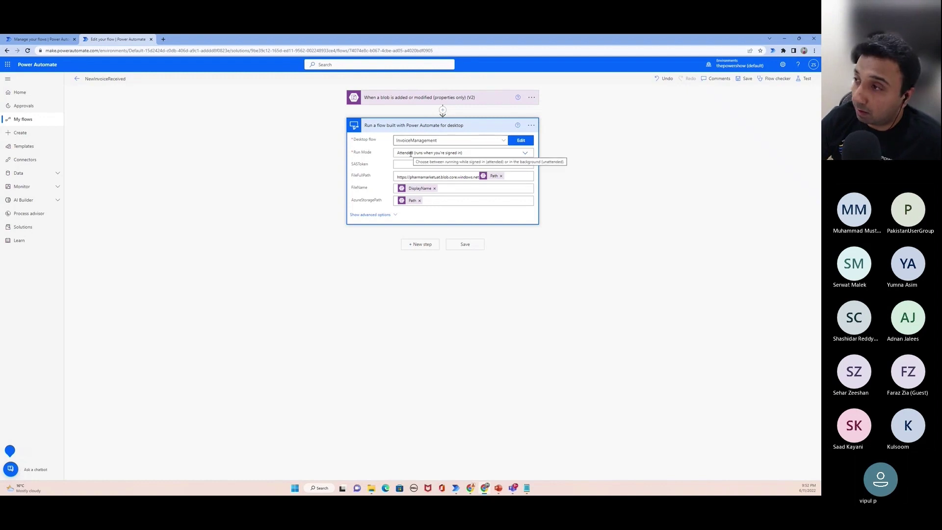
Leave the run mode on Attended, collapse the desktop-flow step, and return to Power Automate Desktop.
click(526, 153)
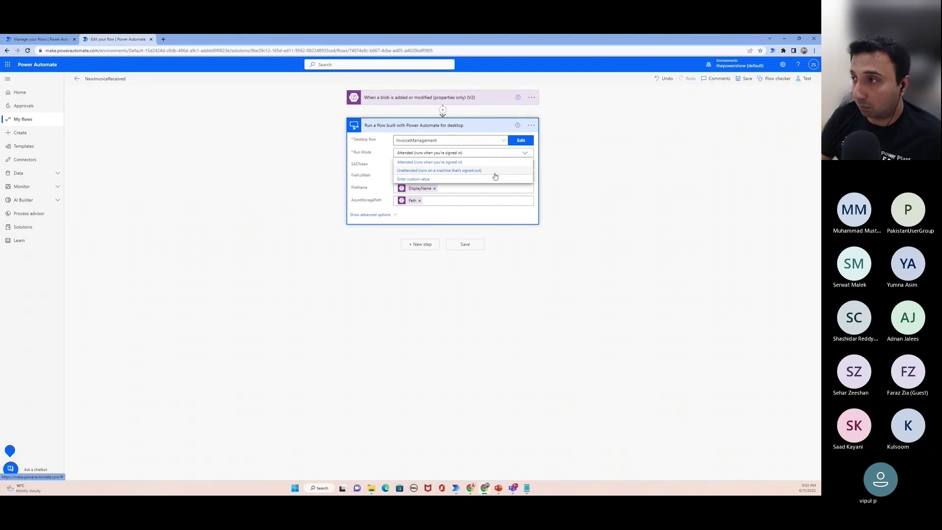
click(614, 225)
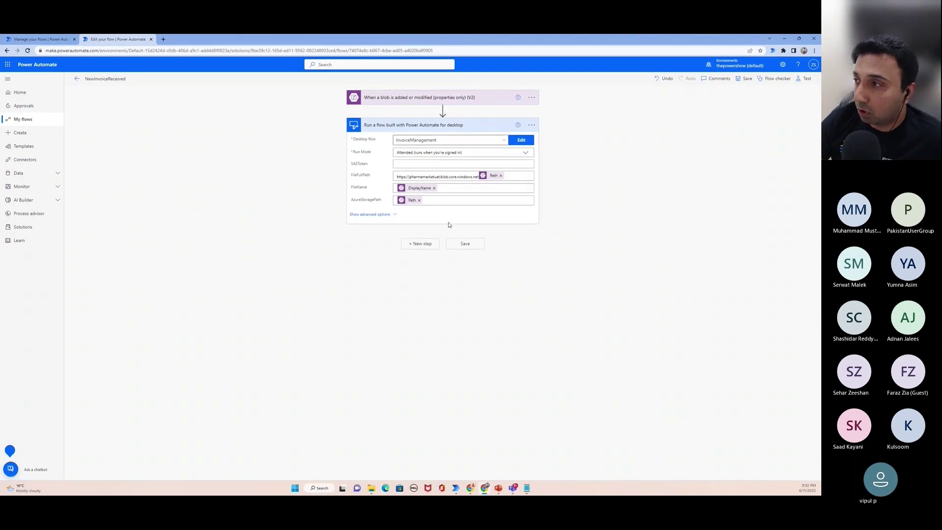
click(434, 128)
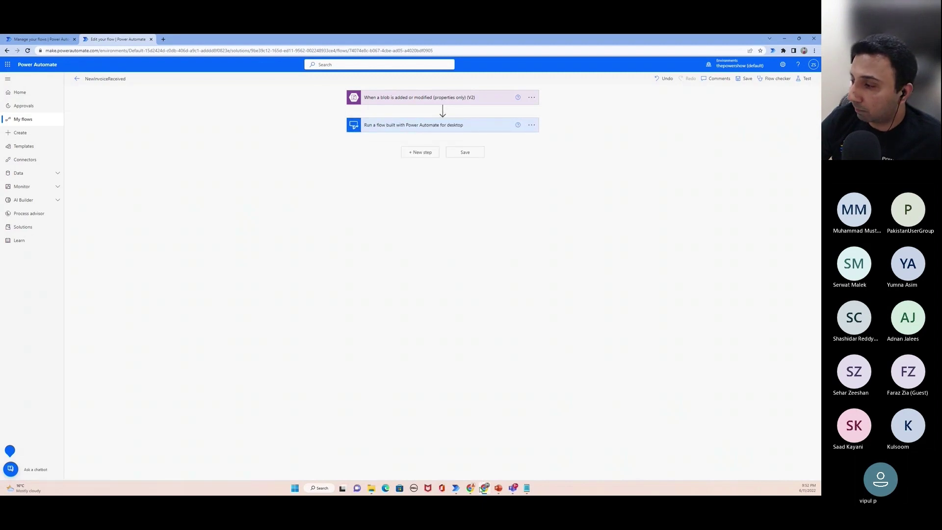
click(455, 489)
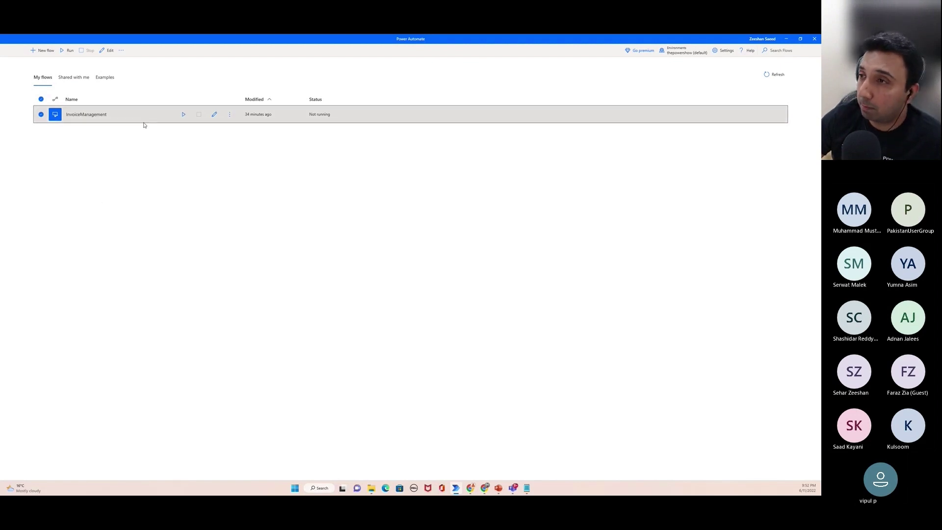
Open InvoiceManagement for editing and inspect its Set variable and azcopy Run DOS command actions.
click(215, 114)
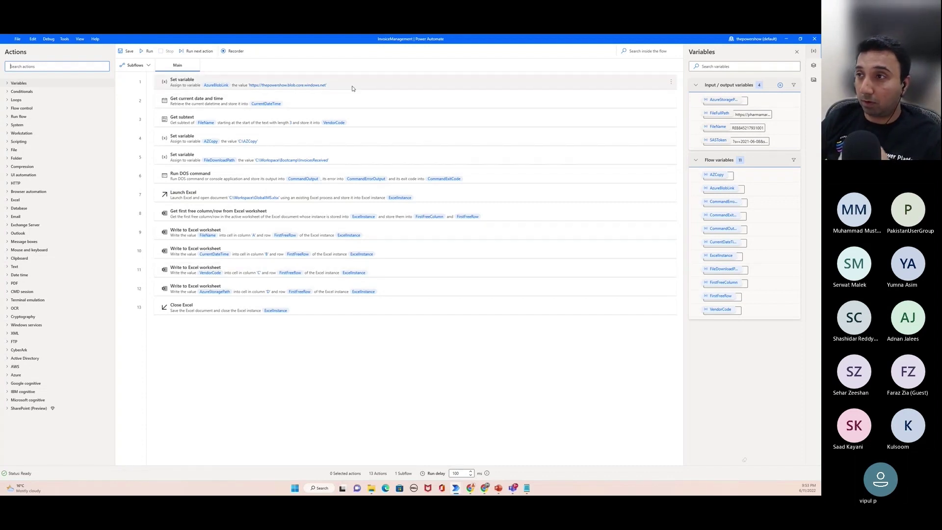
click(352, 88)
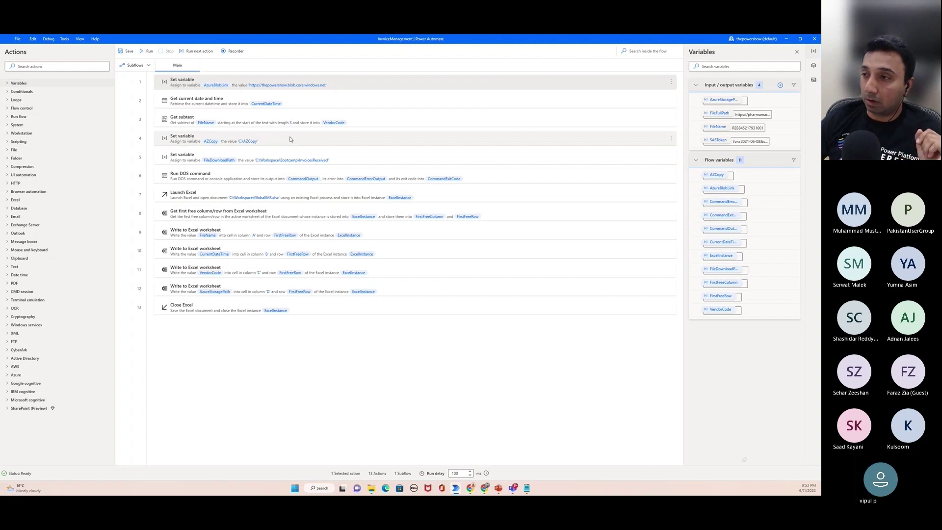
click(326, 176)
double_click(326, 176)
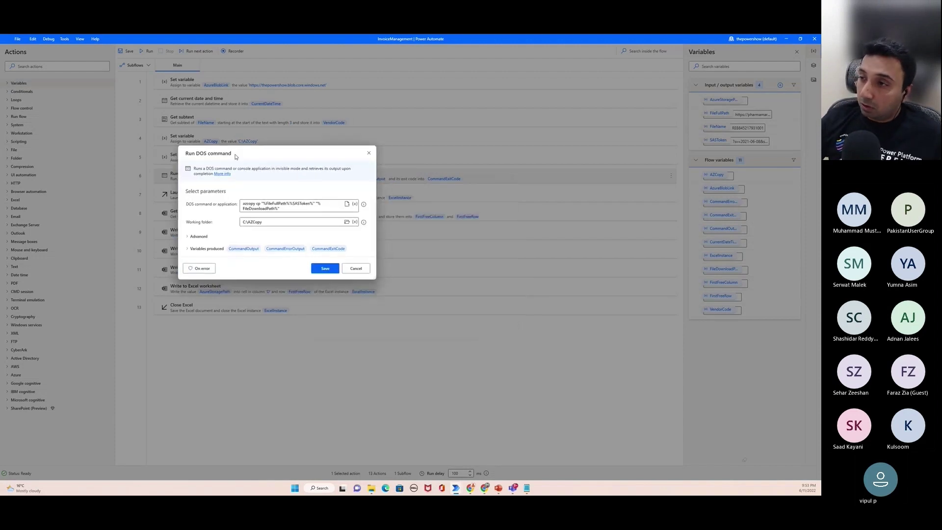
triple_click(288, 209)
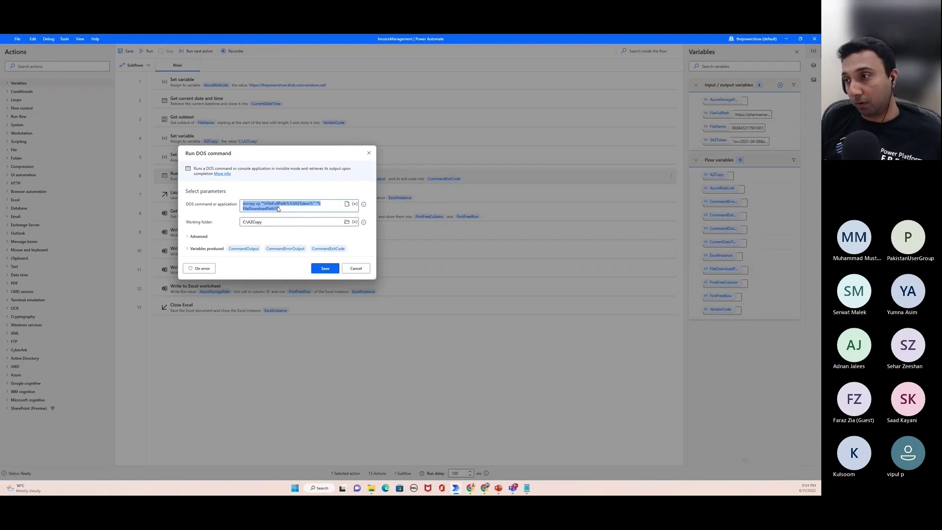
click(268, 224)
key(ctrl+a)
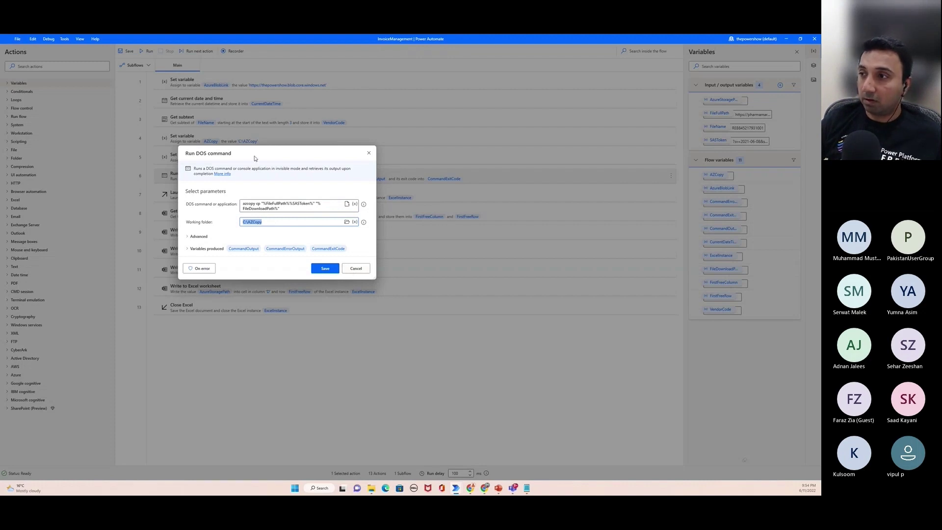
mouse_move(255, 158)
mouse_down()
mouse_move(237, 168)
mouse_move(258, 154)
mouse_up()
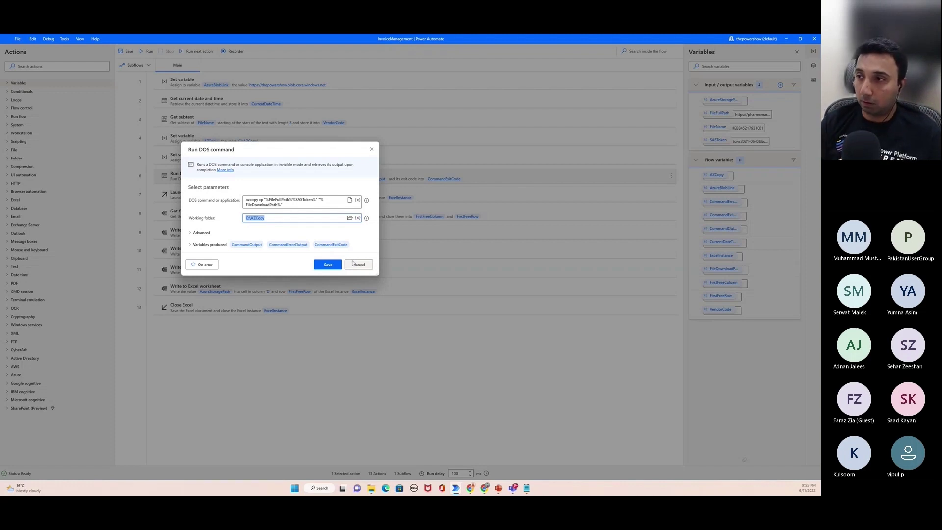
click(356, 265)
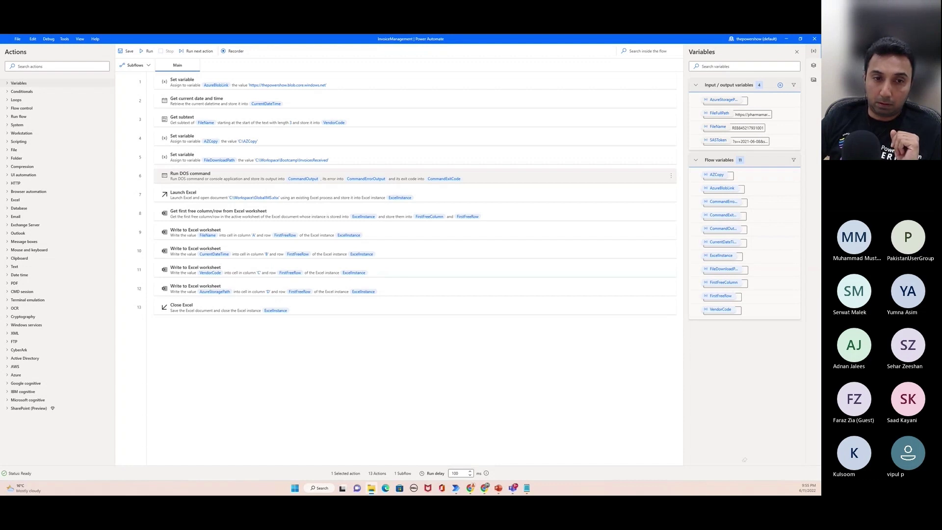
drag(5, 277, 451, 114)
drag(279, 302, 227, 162)
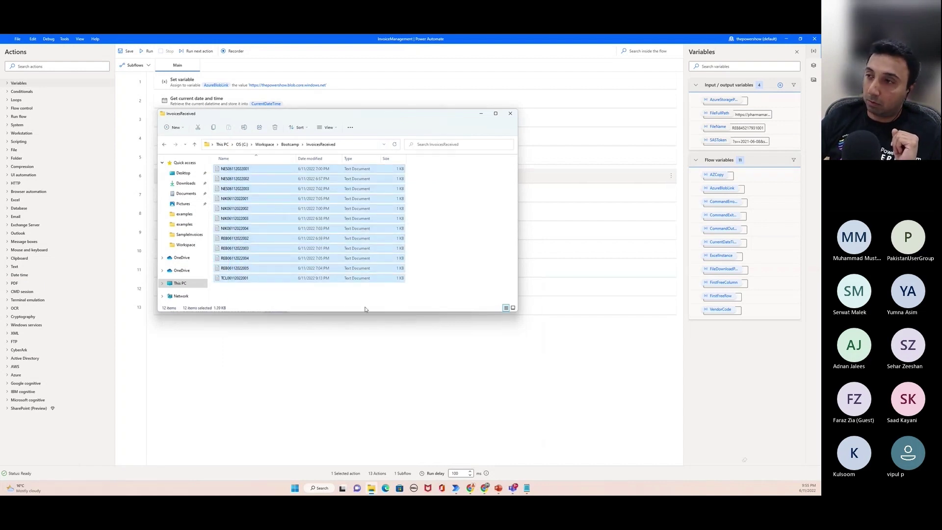
click(482, 116)
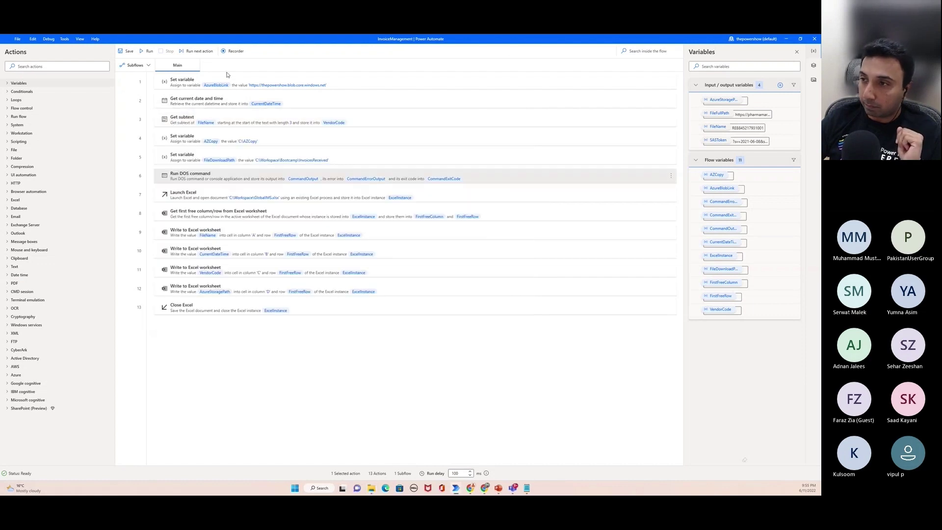
double_click(197, 198)
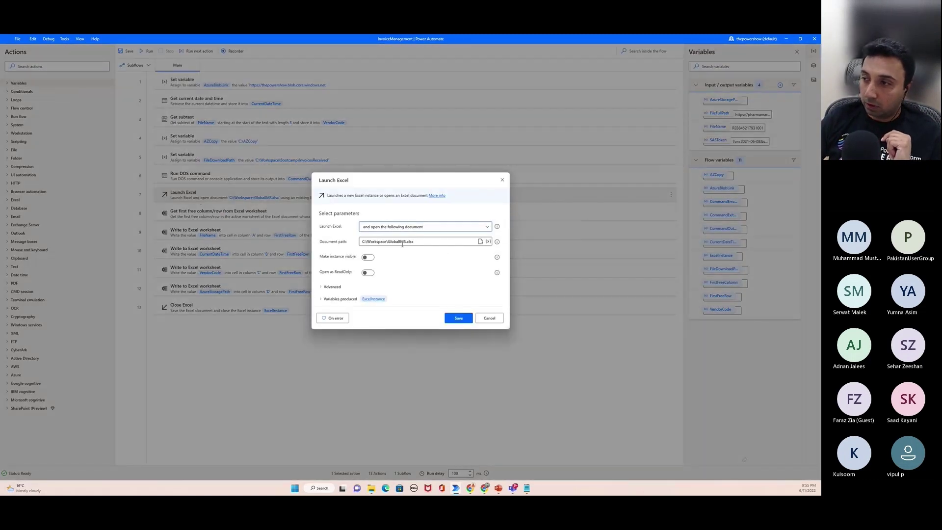
click(487, 321)
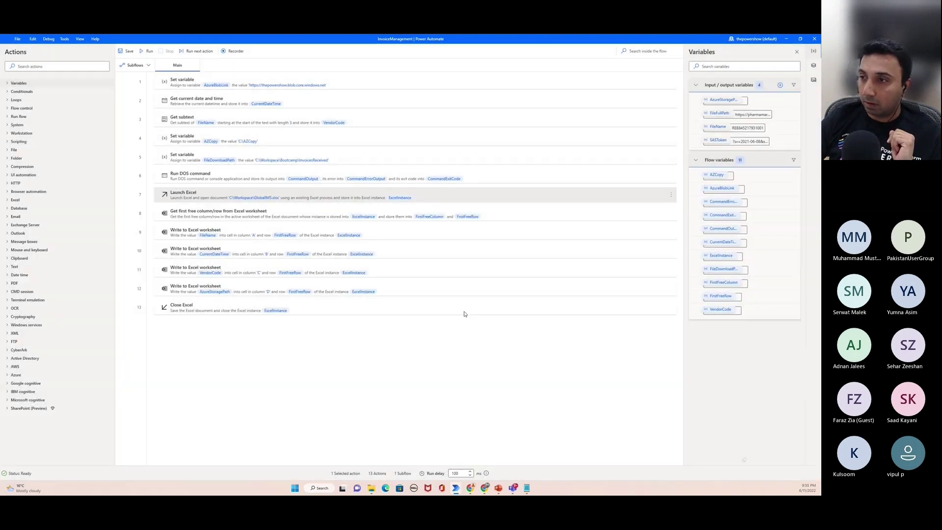
double_click(268, 221)
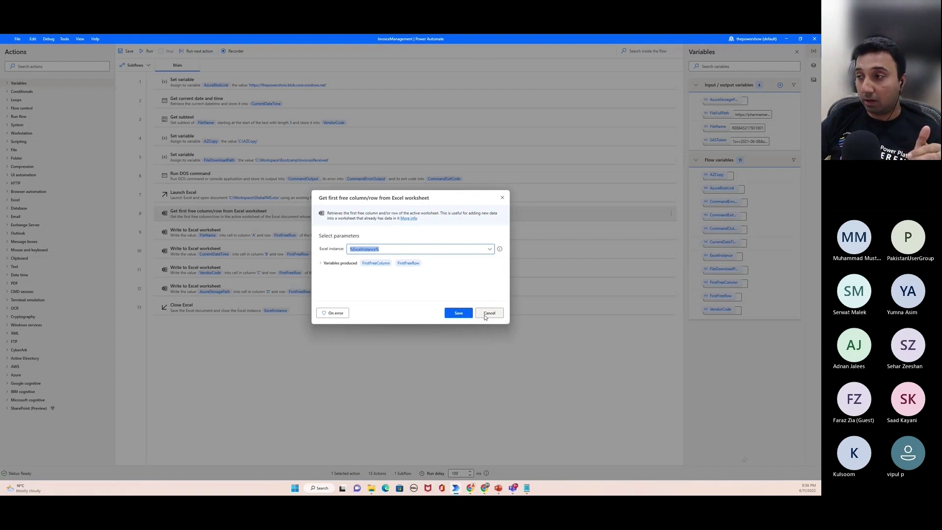
click(486, 315)
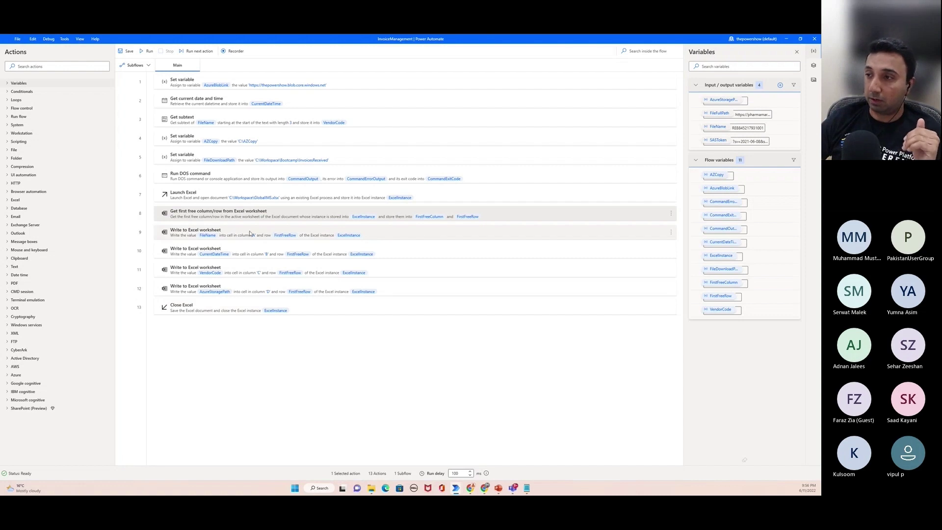
click(250, 234)
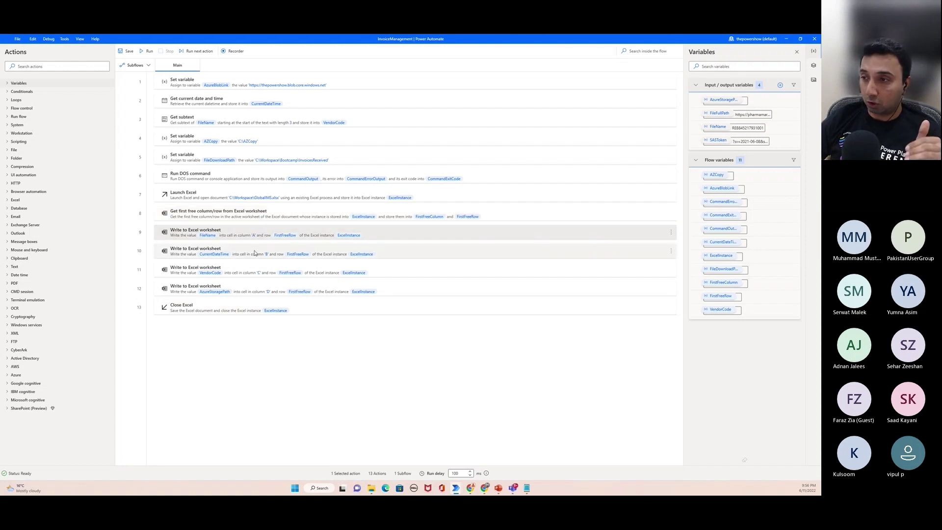
click(254, 253)
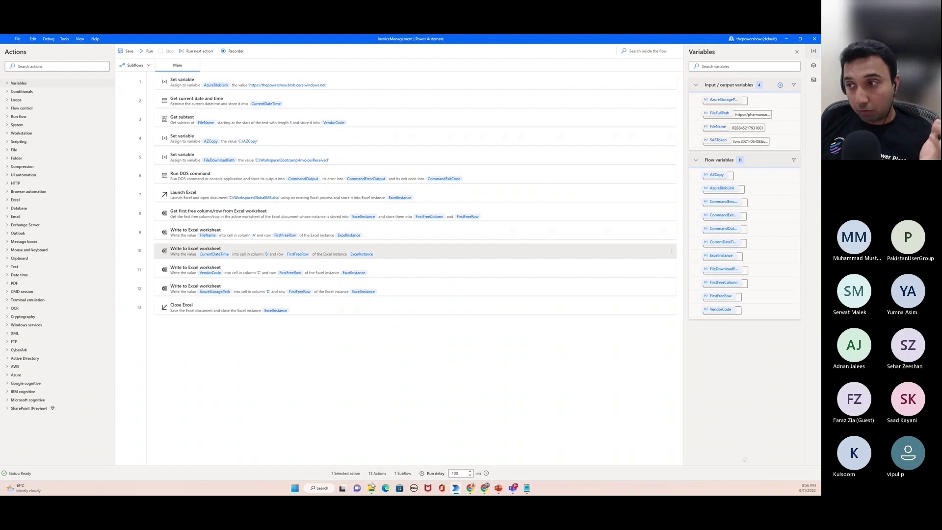
double_click(303, 196)
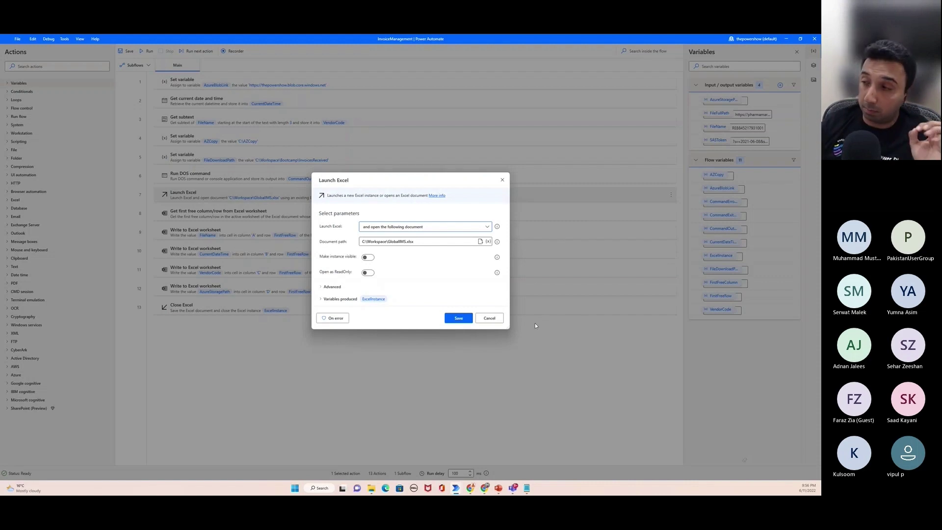
Cancel the Launch Excel settings and open GlobalIMS.xlsx from the Workspace folder in Excel.
click(489, 318)
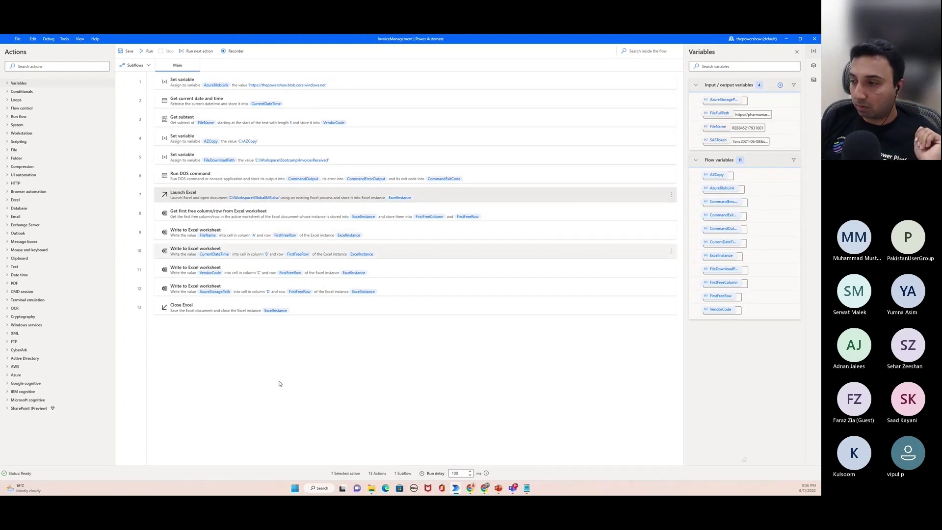
click(371, 488)
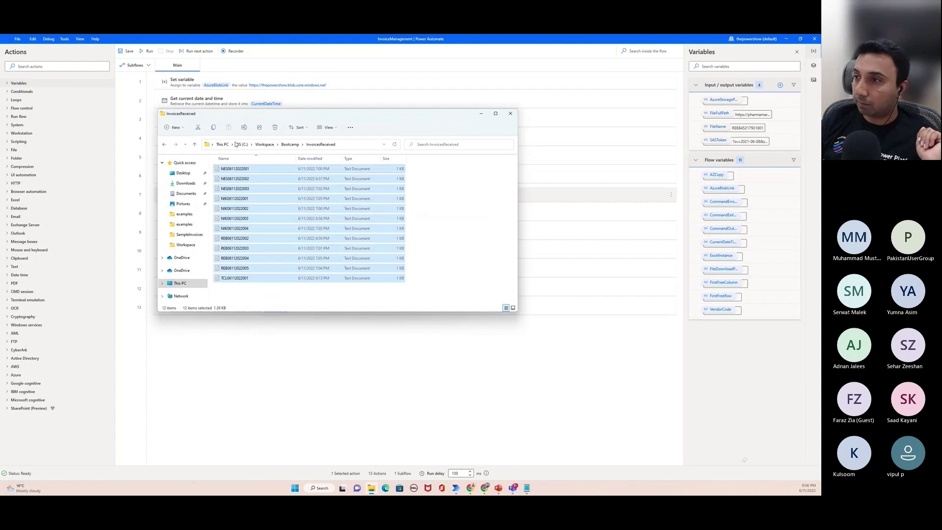
click(261, 146)
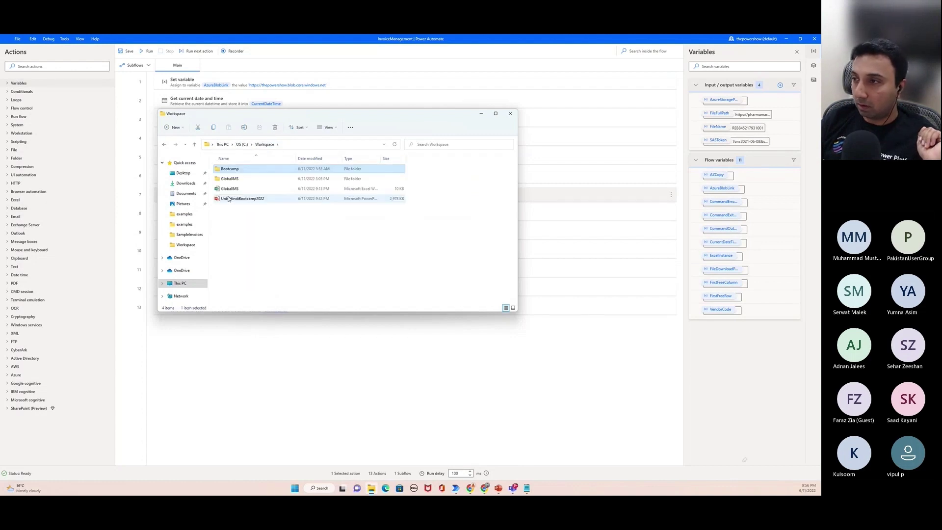
click(232, 191)
double_click(231, 191)
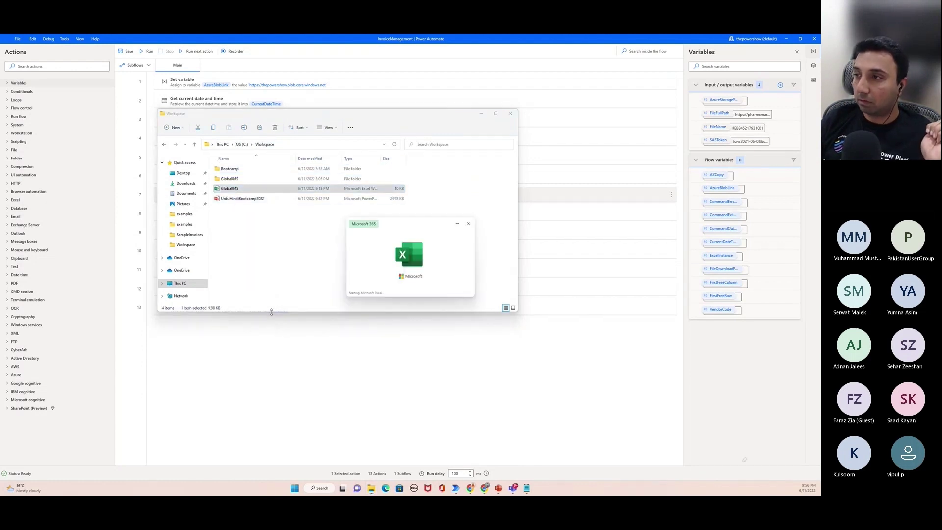
click(271, 312)
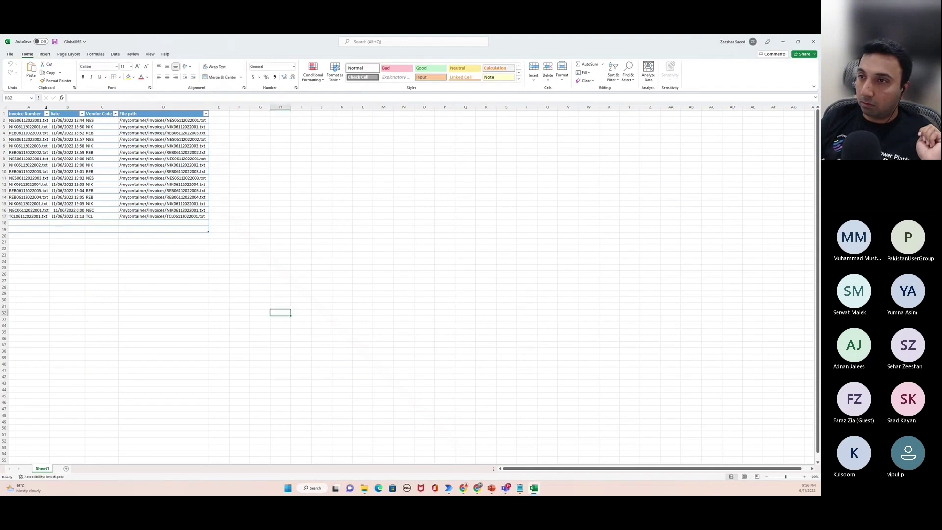
Auto-fit and widen all columns of the GlobalIMS worksheet.
click(4, 107)
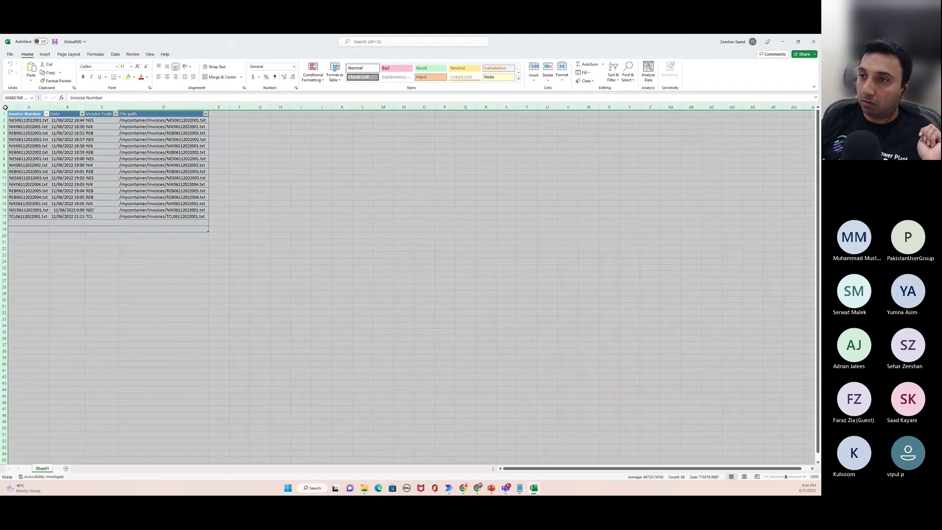
double_click(49, 105)
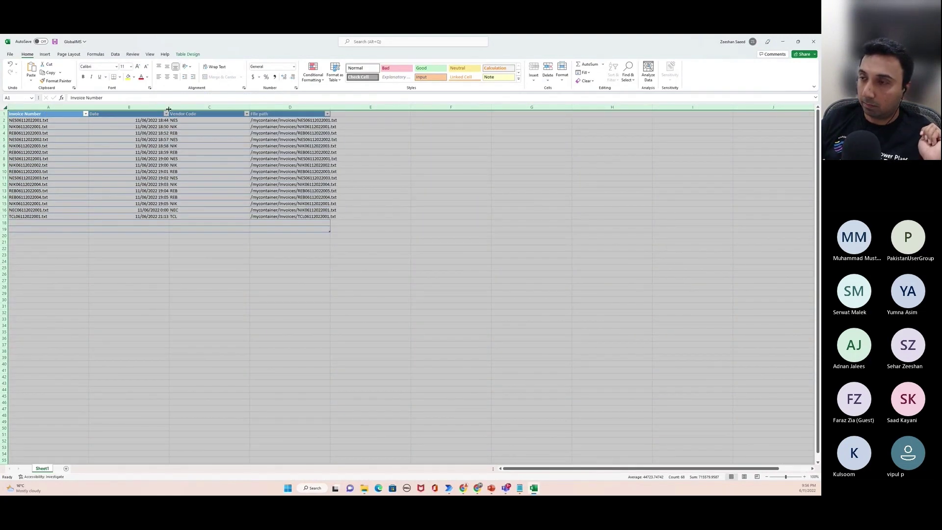
drag(168, 109, 210, 108)
drag(379, 107, 395, 107)
click(427, 229)
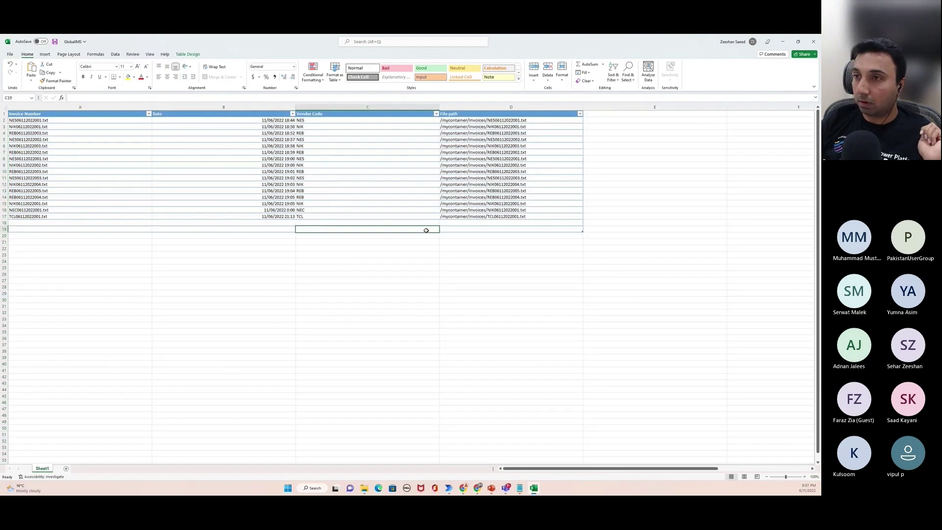
Inspect the invoice number, date, vendor code and file path values in table A1:D23.
click(43, 122)
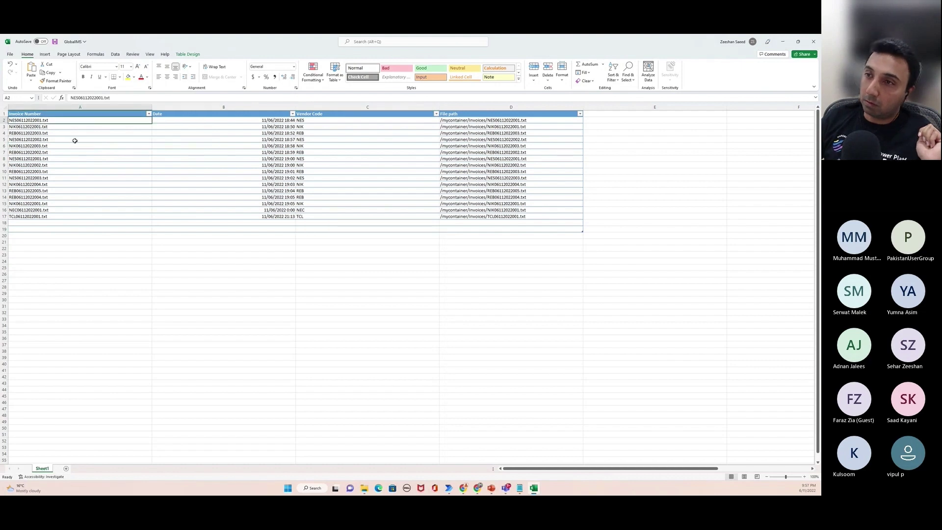
click(259, 121)
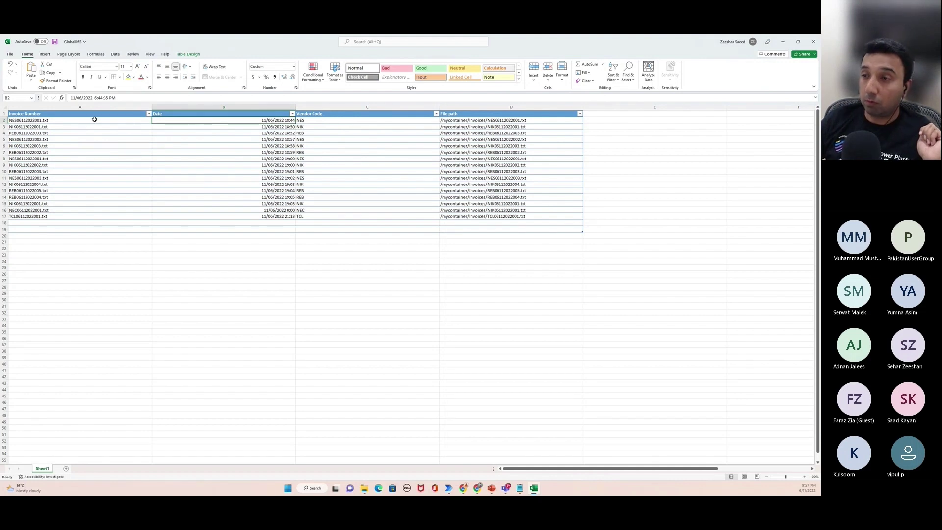
click(387, 126)
drag(493, 122, 502, 229)
click(491, 284)
drag(560, 256, 20, 114)
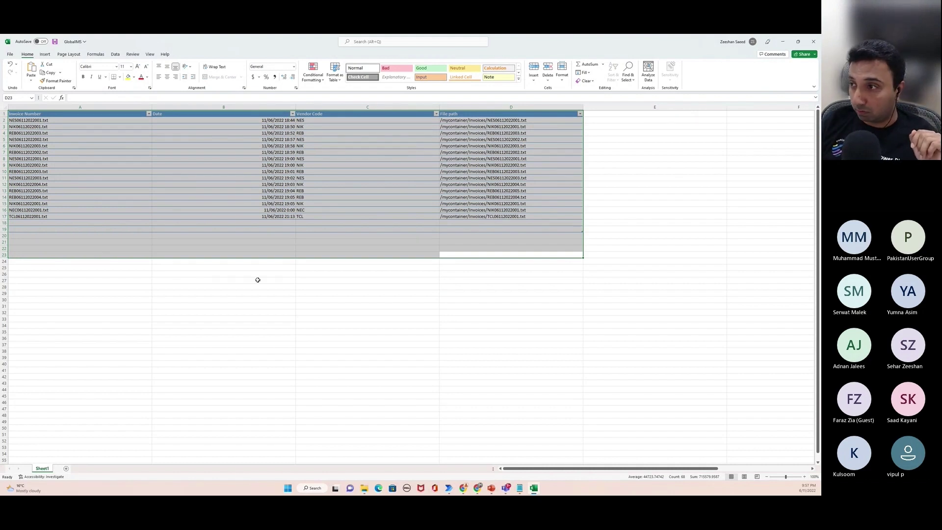
click(325, 280)
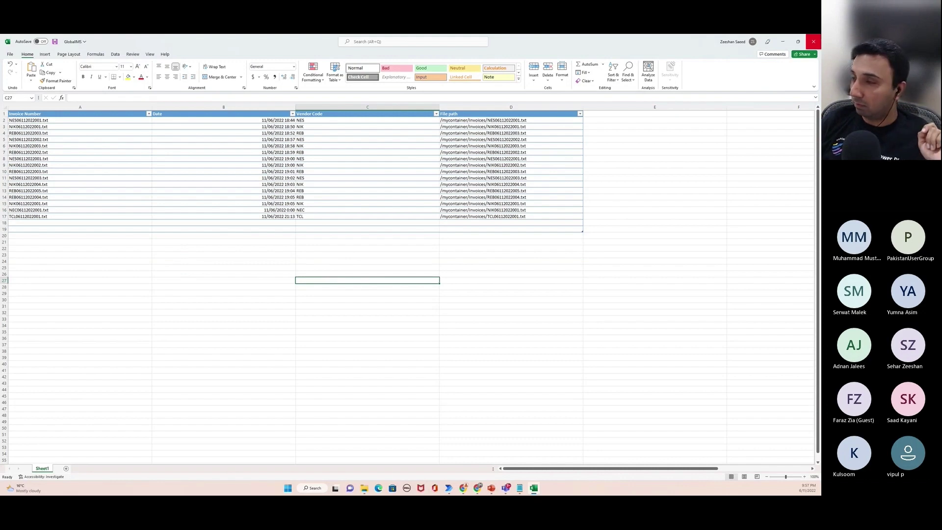
Close the GlobalIMS workbook with Don't Save.
click(814, 41)
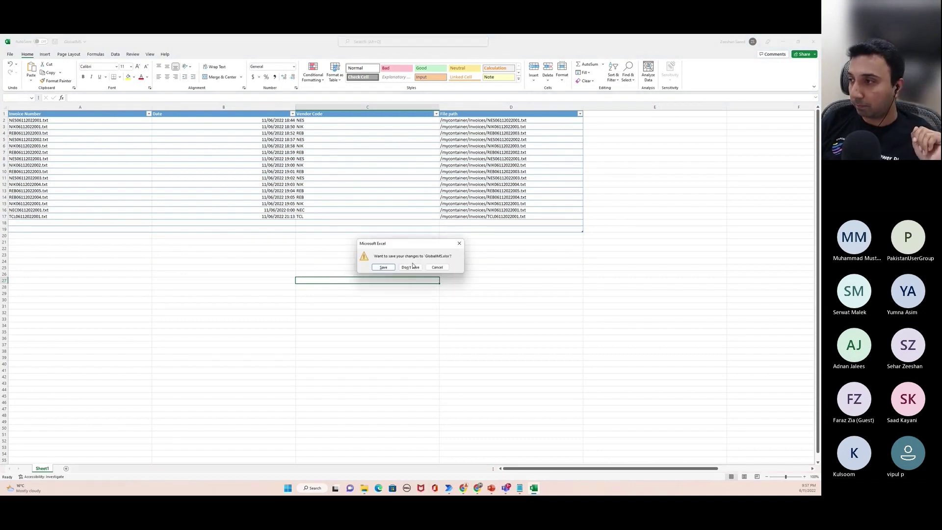
click(410, 267)
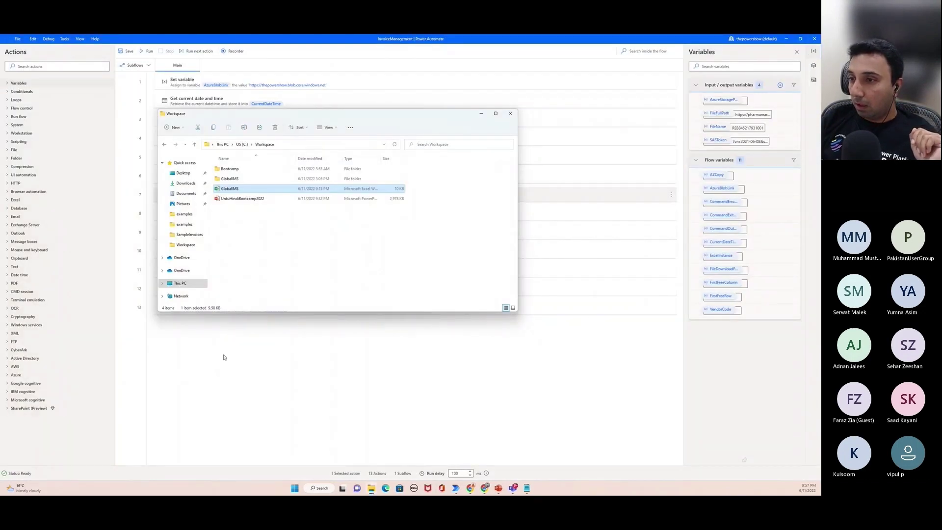
click(241, 366)
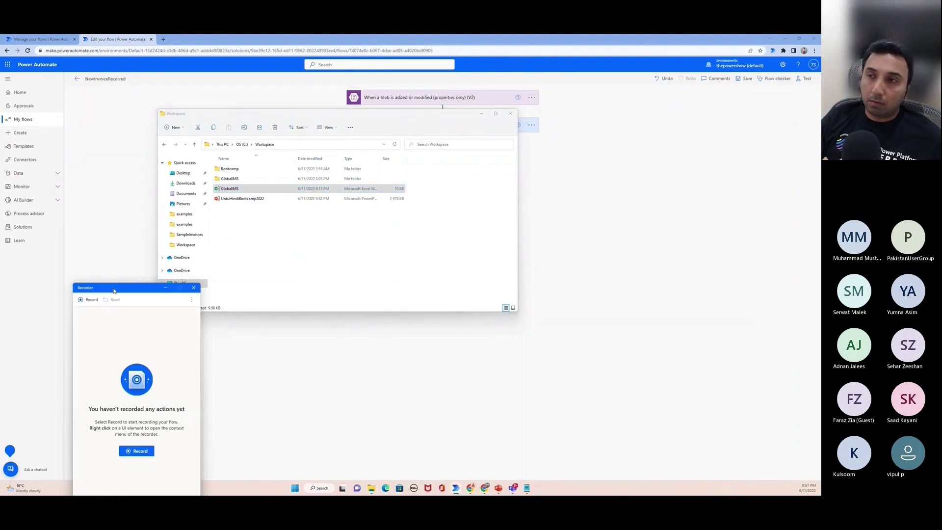
Record a Launch new Chrome action opening about:blank and add it to the flow.
drag(111, 287, 199, 132)
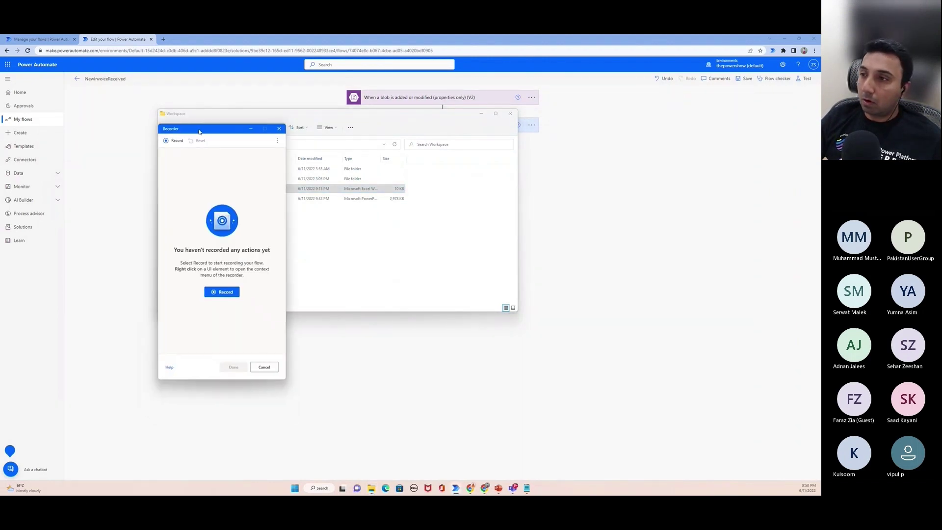
click(482, 115)
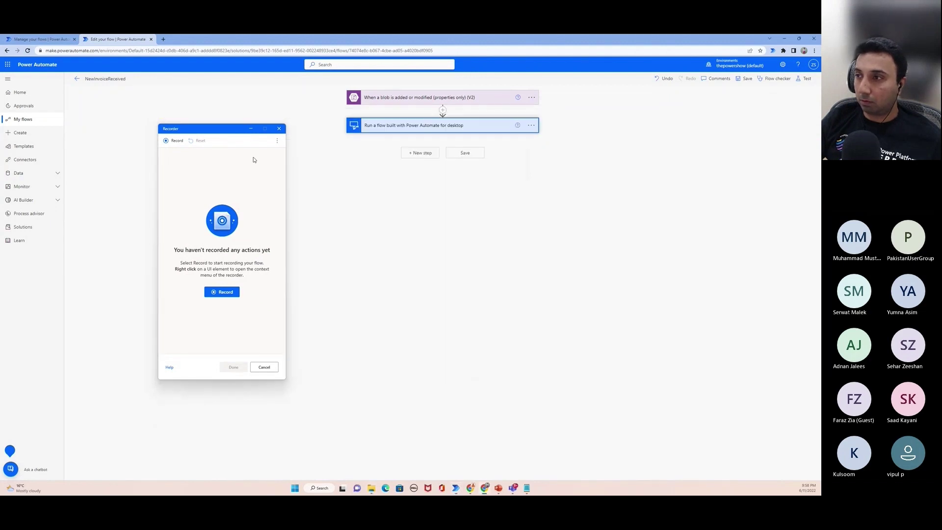
click(277, 141)
mouse_move(268, 150)
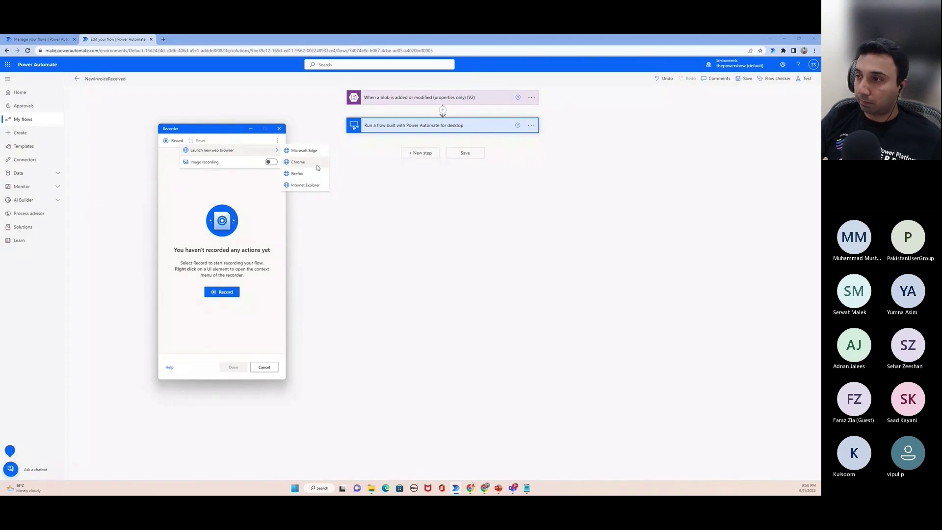
click(316, 166)
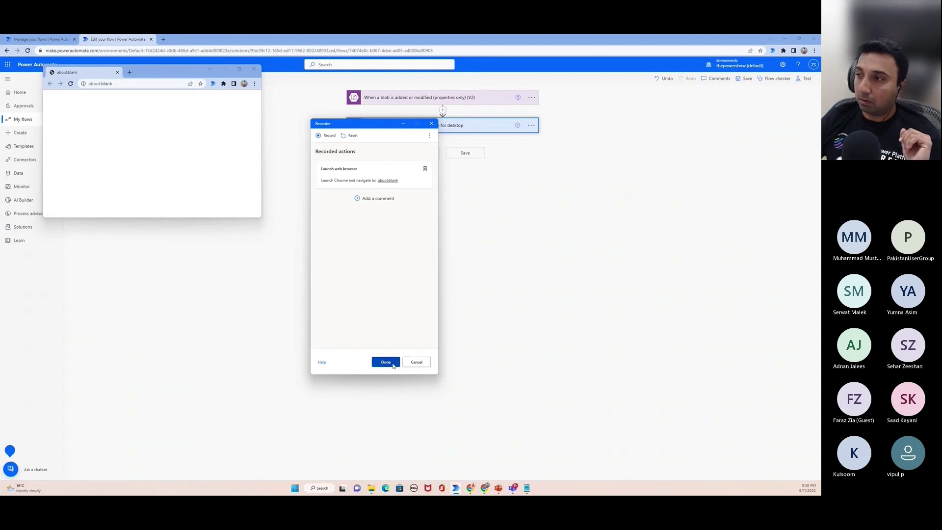
click(386, 363)
key(alt+Tab)
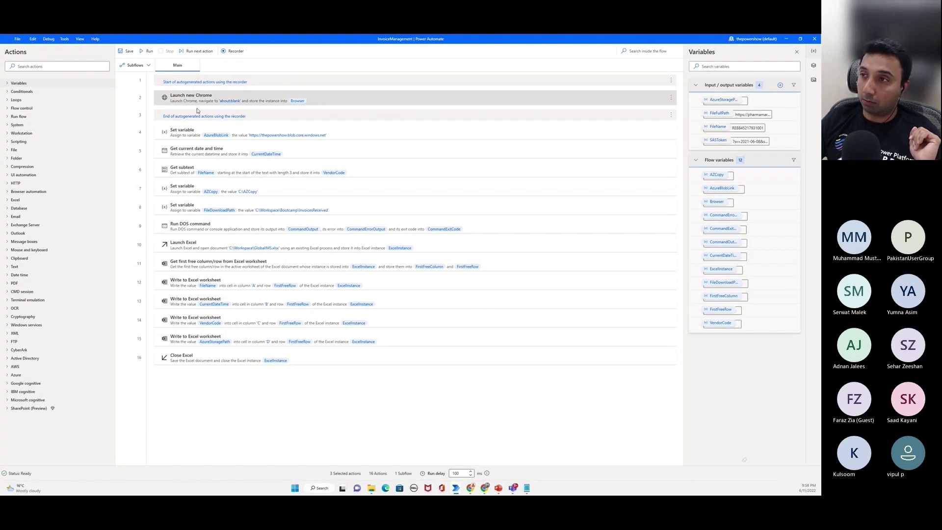
Delete the start-of-recorder marker and the Launch new Chrome action, restoring the 13-action flow.
drag(210, 99, 222, 102)
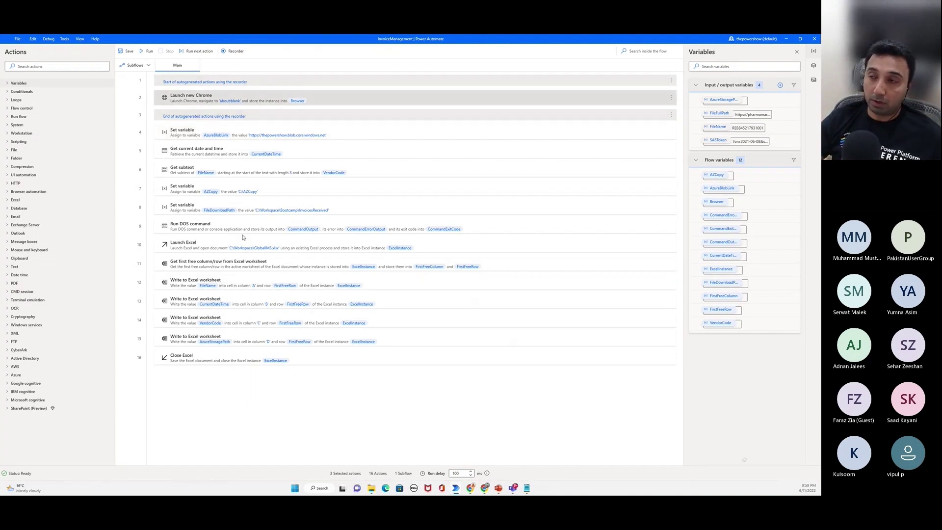
click(262, 85)
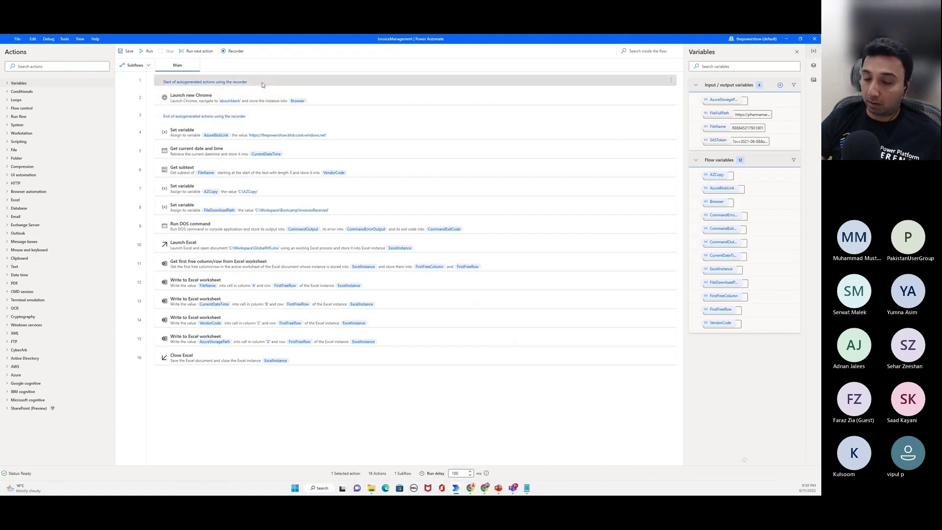
key(Delete)
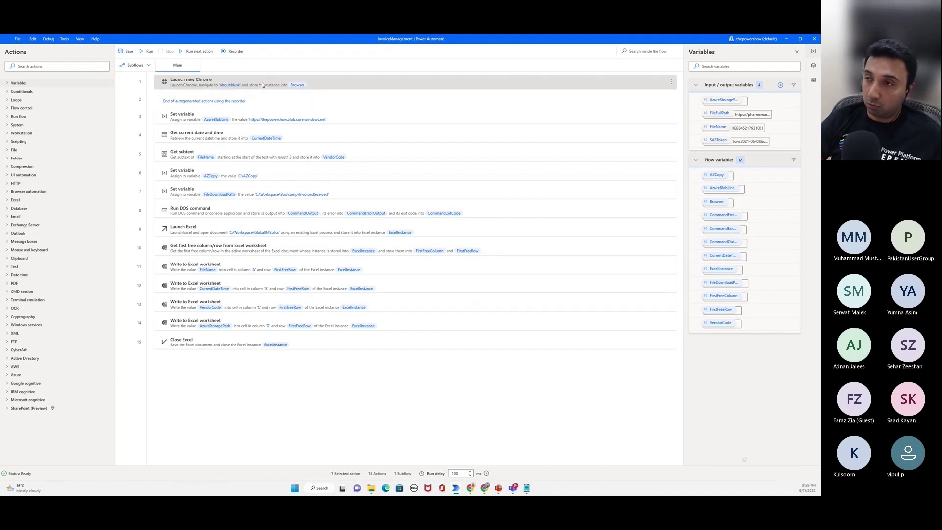
key(Delete)
key(Delete)
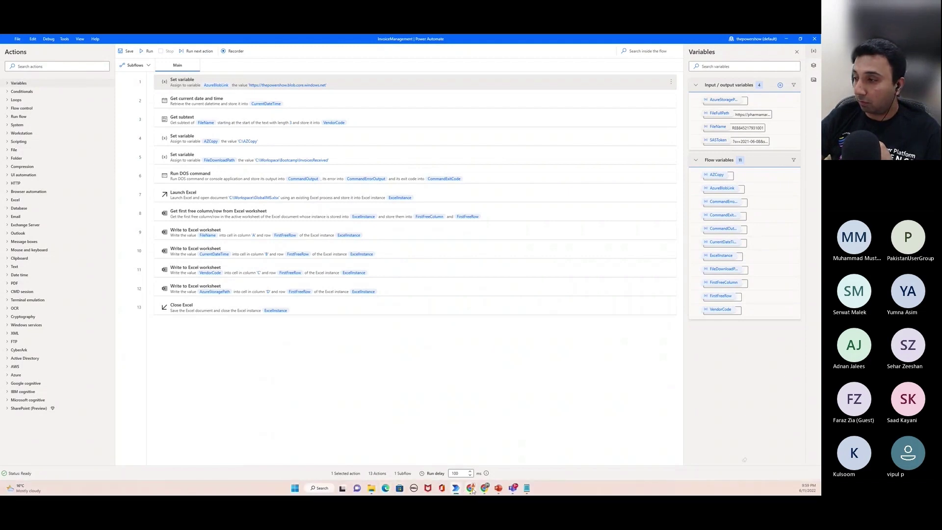
mouse_move(486, 489)
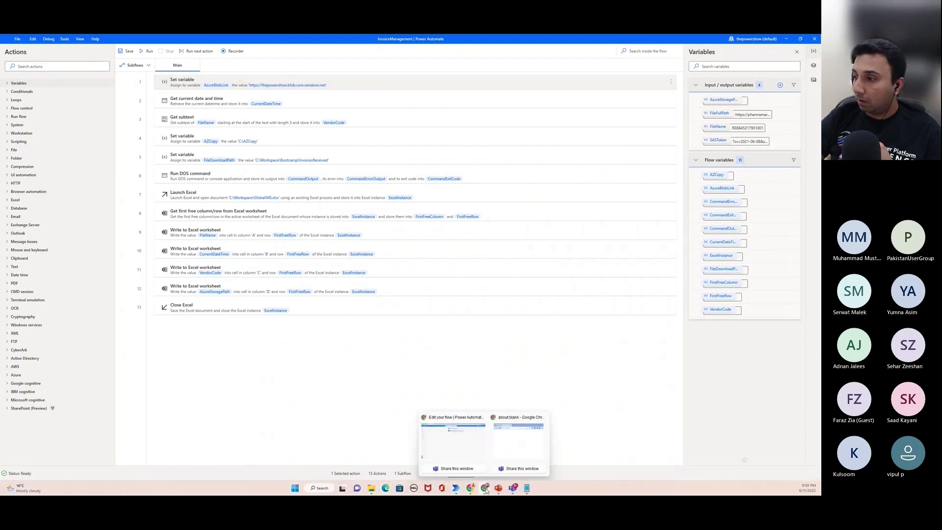
Minimize the desktop designer and console, close the blank about:blank Chrome window, and return to the NewInvoiceReceived cloud flow editor.
click(788, 39)
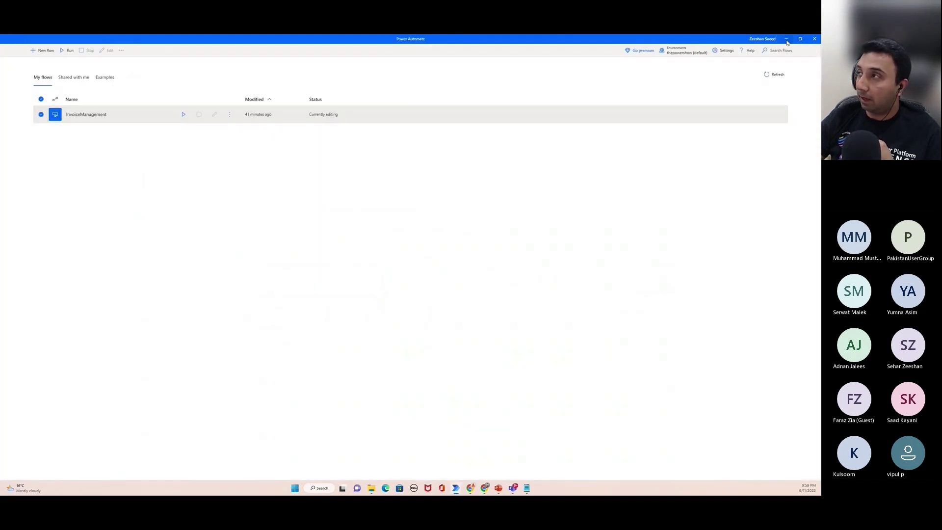
click(787, 39)
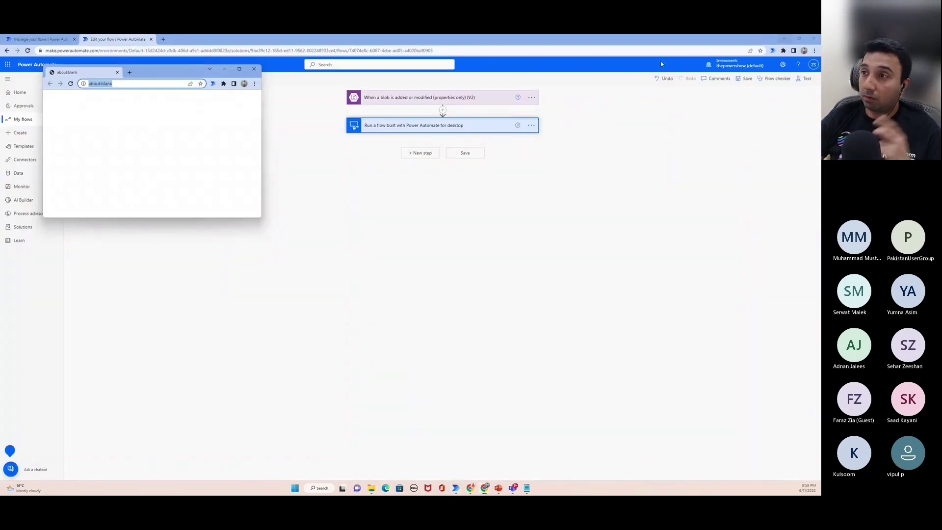
click(255, 69)
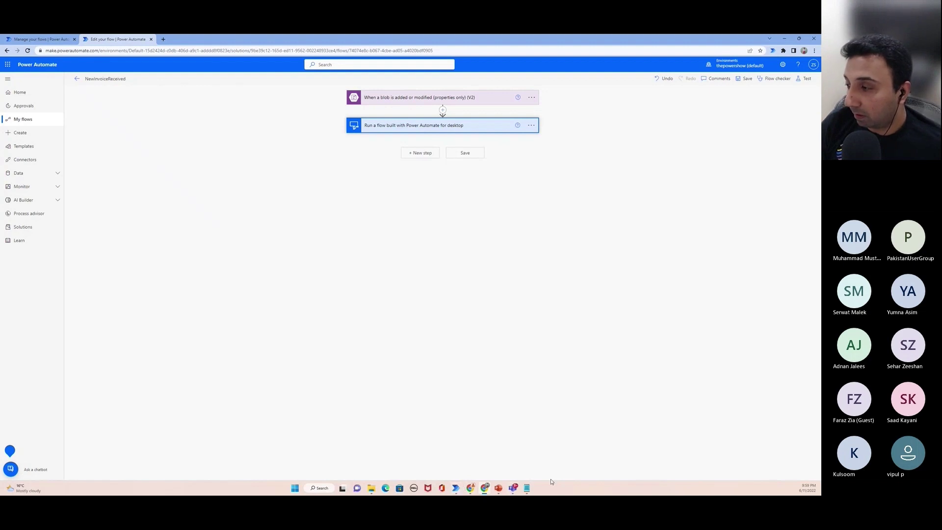
click(456, 488)
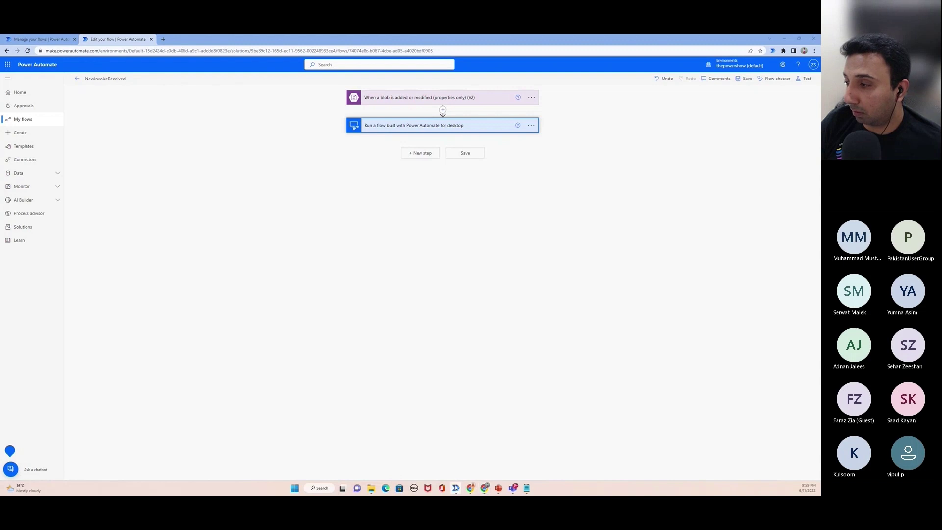
Minimize Chrome and bring the InvoiceManagement flow editor to the front from the taskbar preview.
click(783, 39)
mouse_move(457, 487)
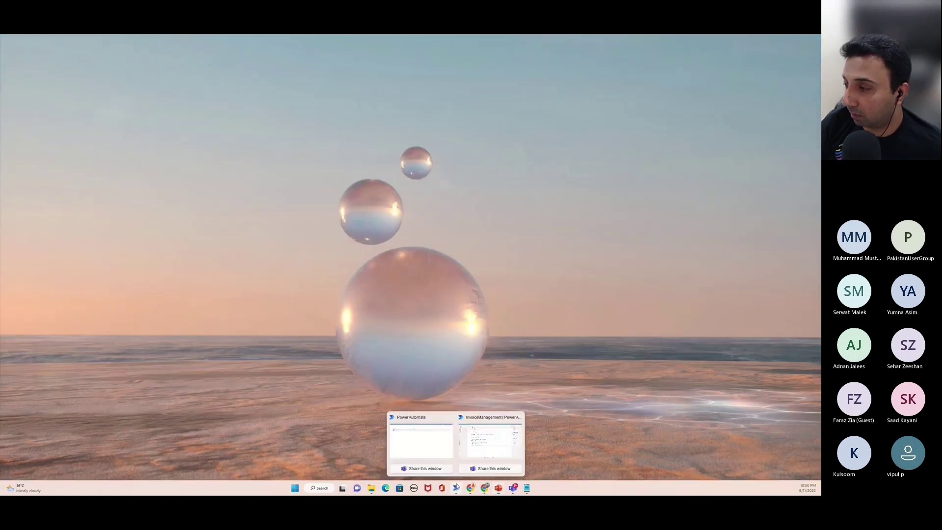
click(486, 436)
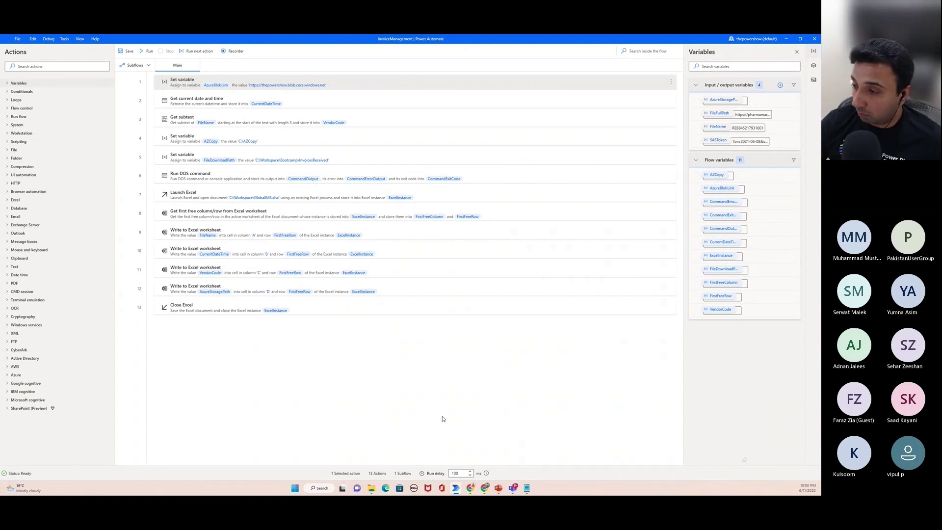
click(371, 488)
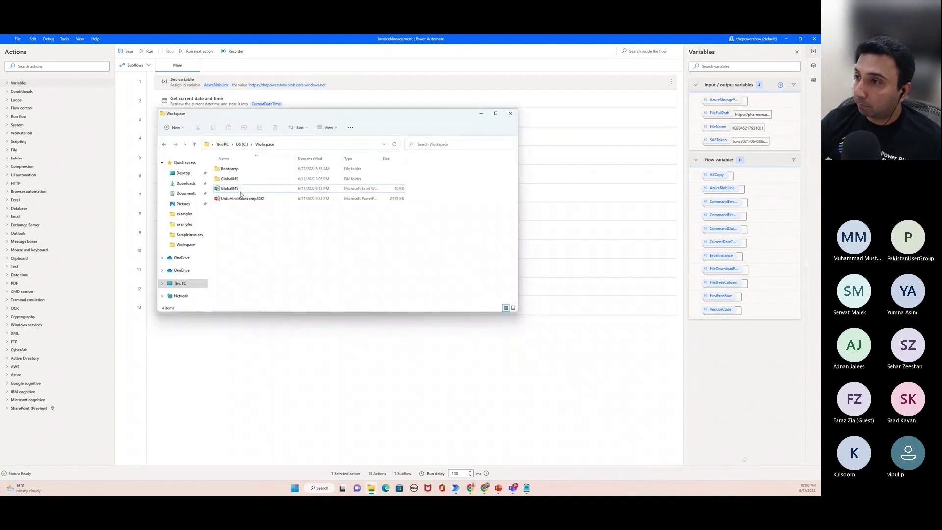
double_click(231, 169)
double_click(236, 173)
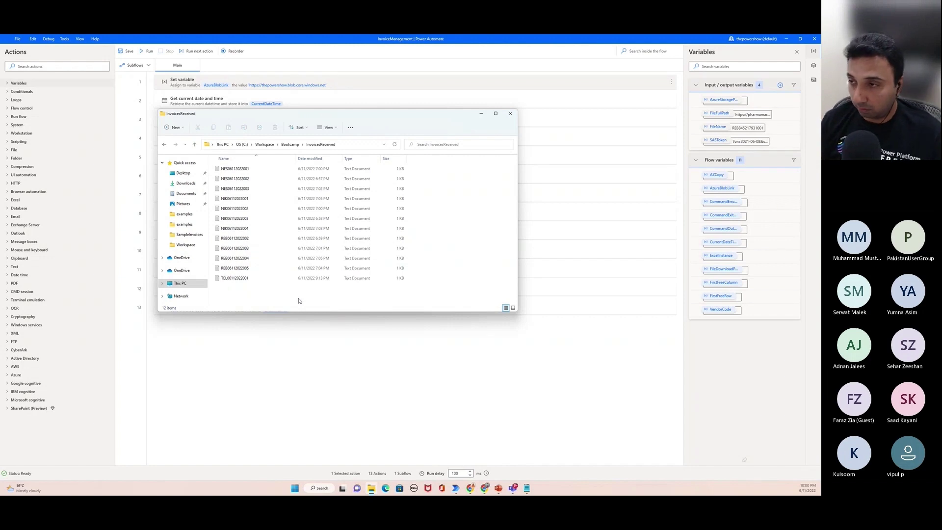
click(305, 392)
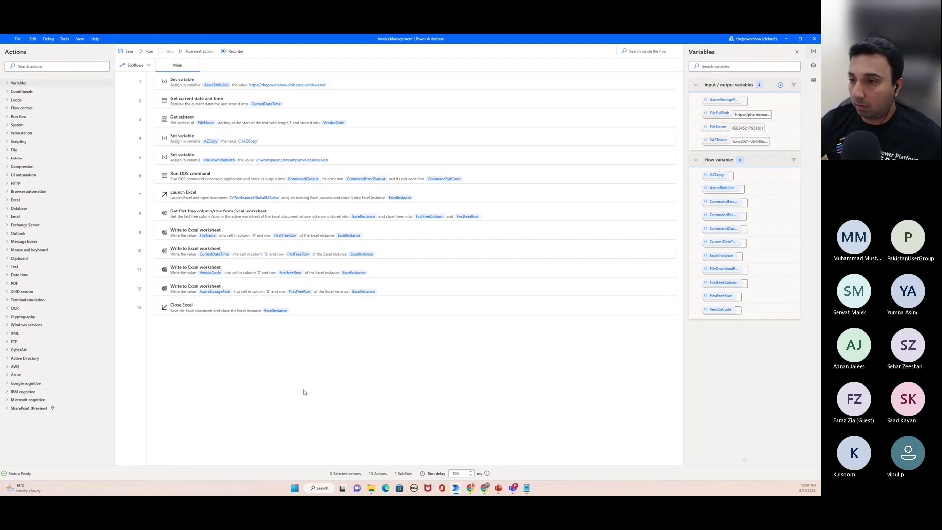
click(26, 67)
text(zip)
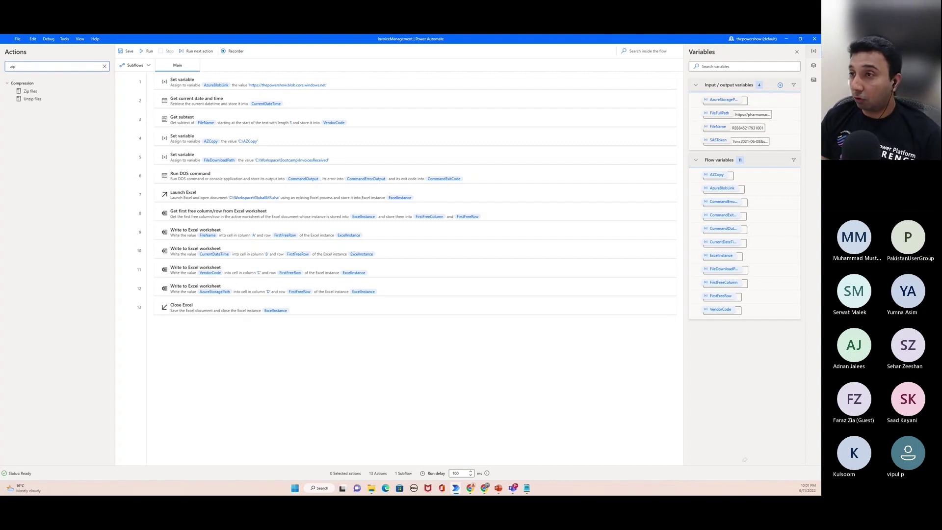
click(104, 67)
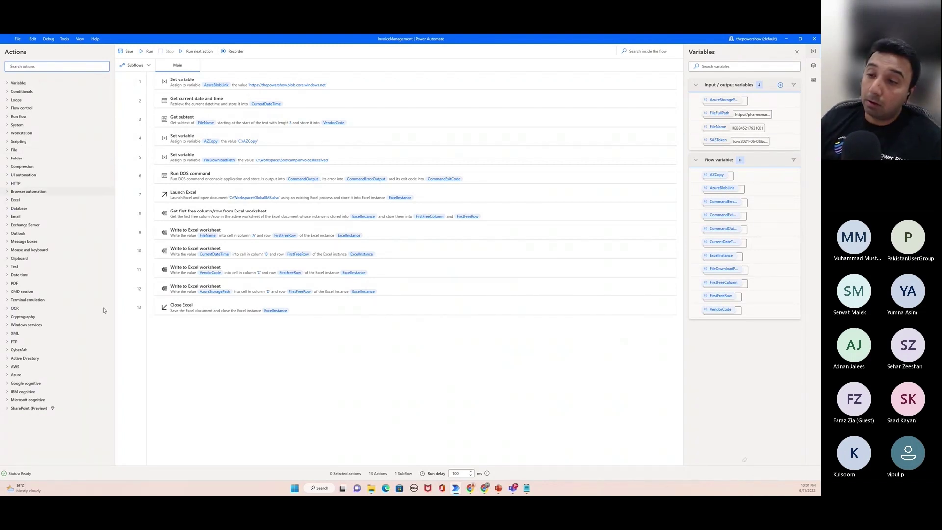
Expand the FTP category in the Actions pane to show actions like Open FTP connection.
click(7, 343)
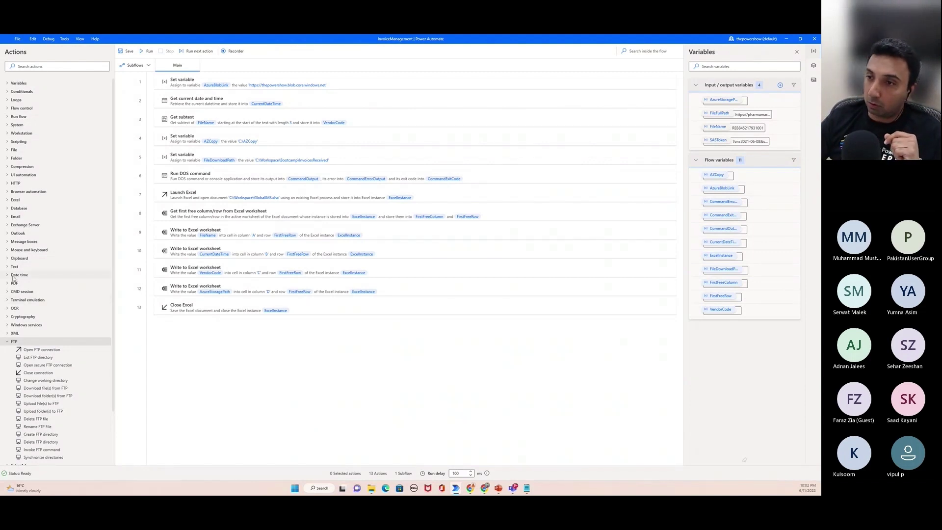
Expand the Email category in the Actions pane.
click(6, 220)
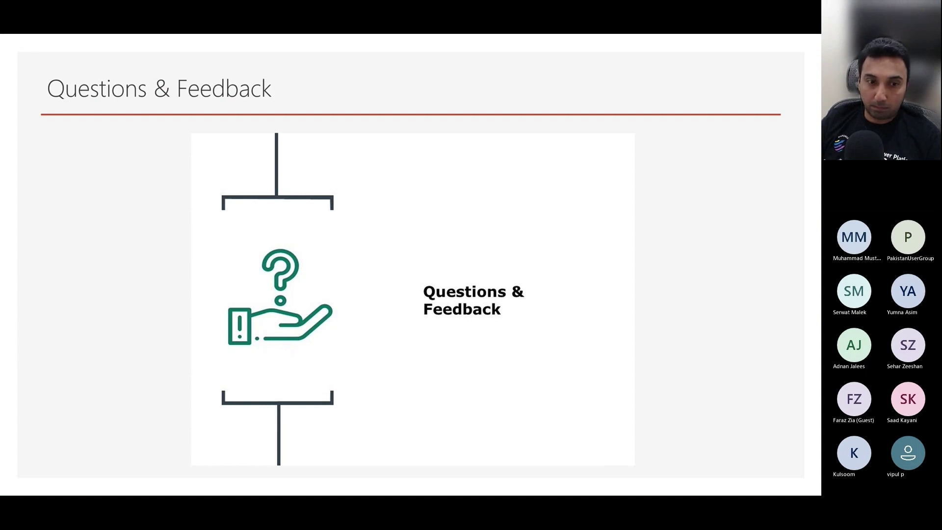
Step the slideshow back to the Introduction slide with the presenter's certifications and background.
key(Left)
key(Left)
key(Left)
key(Left)
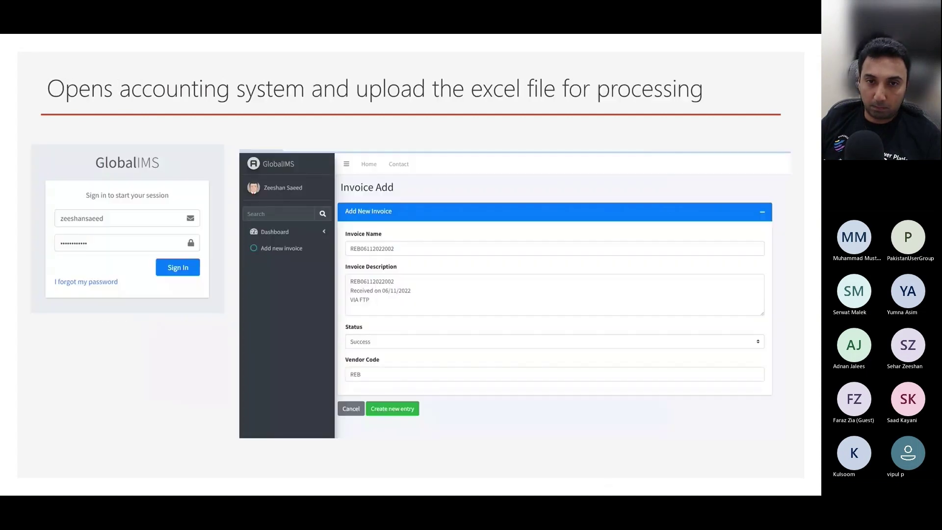
key(Left)
key(Left)
key(Left)
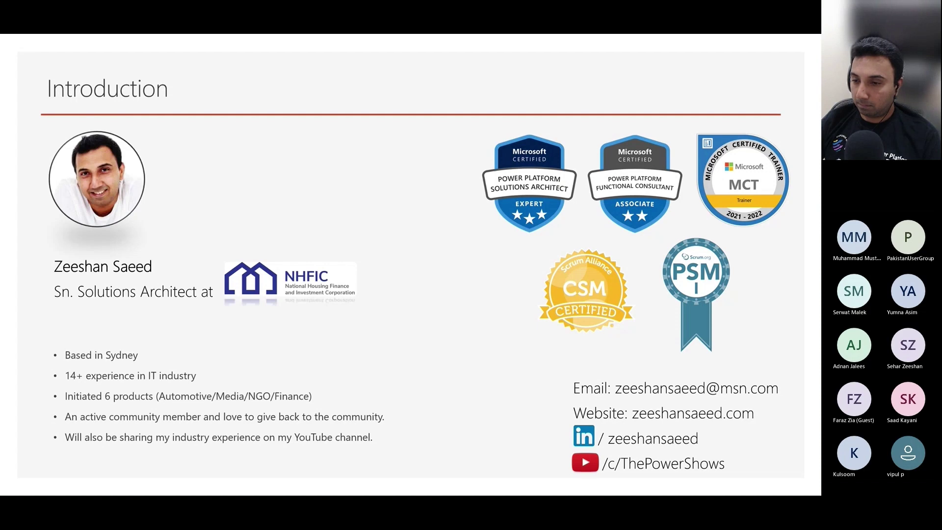
Switch from PowerPoint to the 13-action InvoiceManagement flow in the Power Automate Desktop designer.
key(alt+Tab)
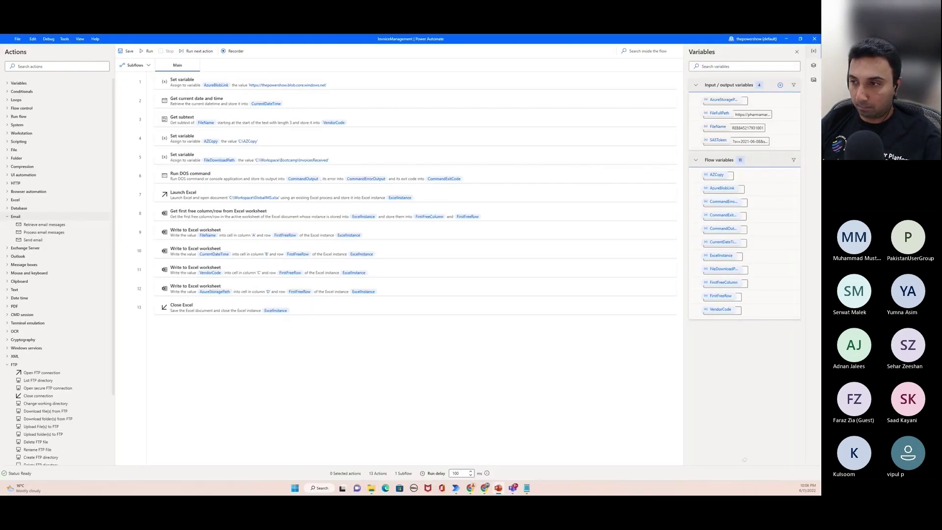